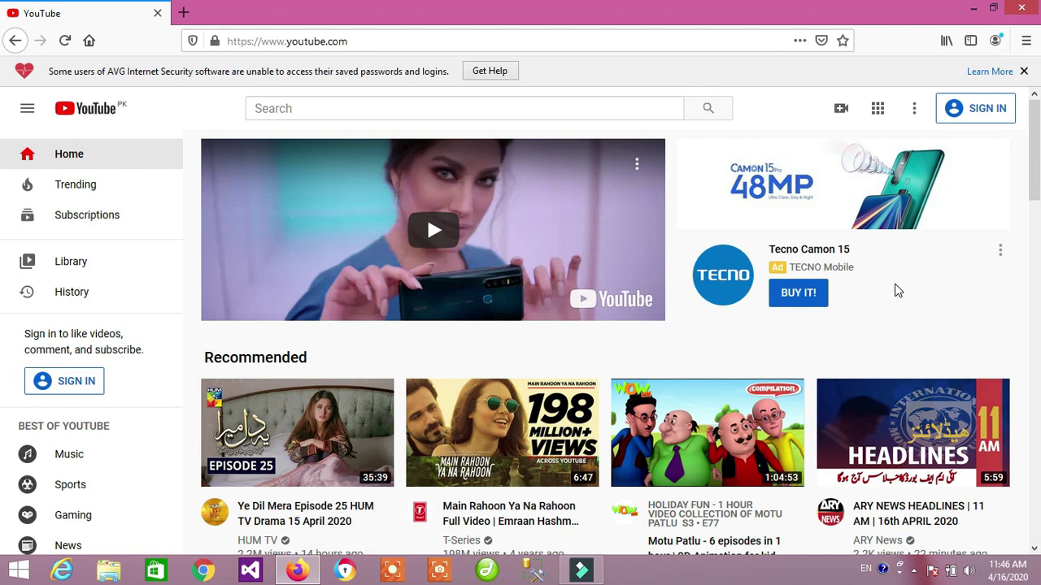
Open a new blank Firefox tab beside the YouTube home page.
{"action": "key", "text": "ctrl+t"}
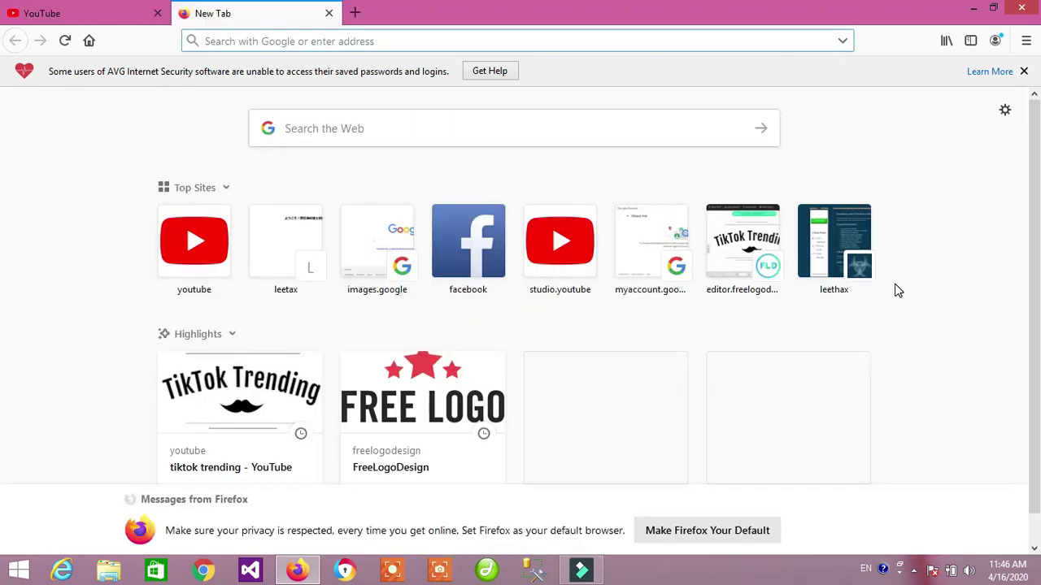
Load gmail.com and choose Create account on the Google sign-in page.
{"action": "type", "text": "gm"}
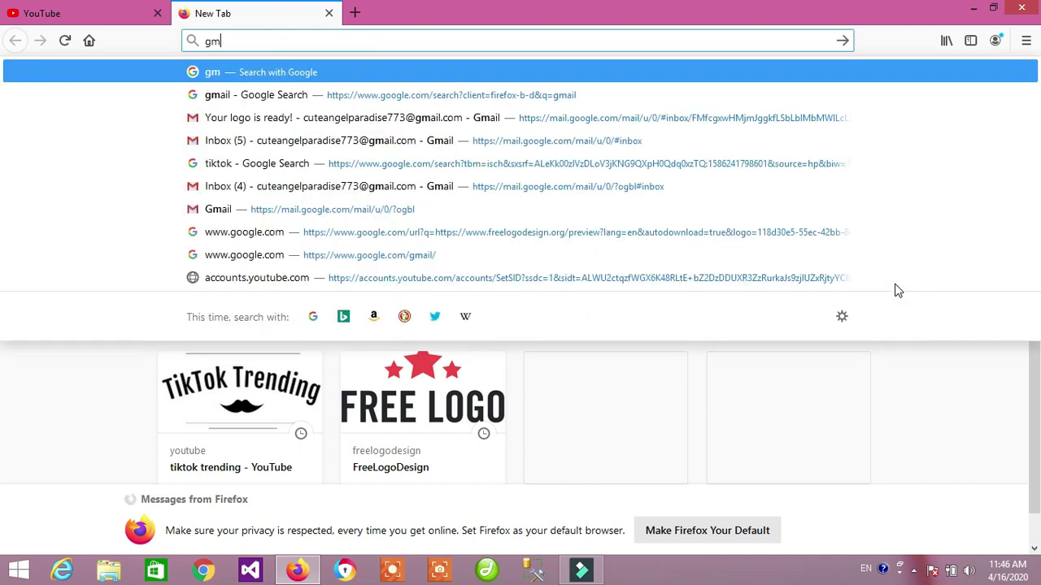
{"action": "type", "text": "ail.com"}
{"action": "key", "text": "Return"}
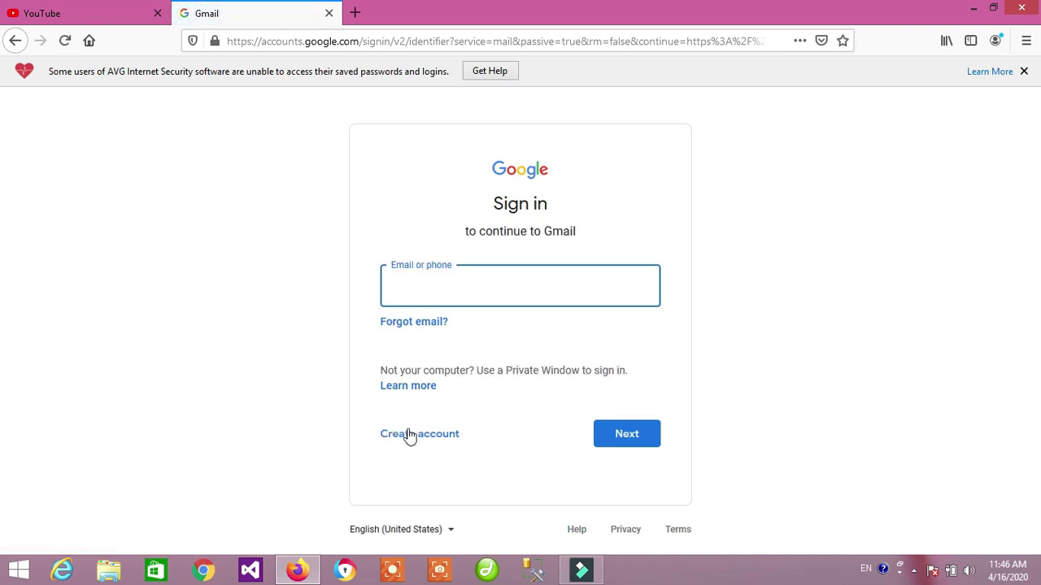
{"action": "left_click", "coordinate": [409, 435]}
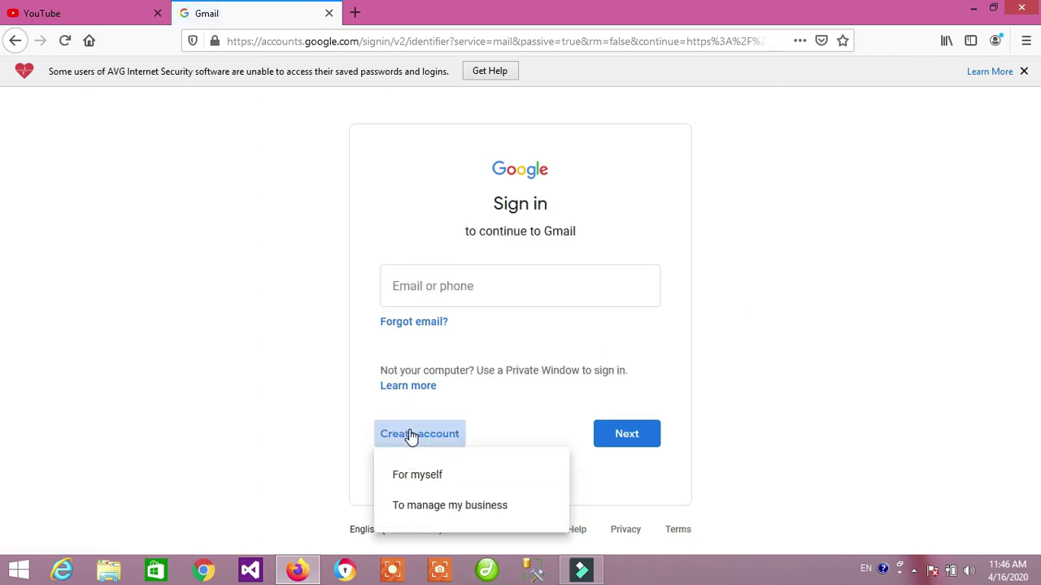
Choose a personal account, then enter the first name, last name and a username.
{"action": "left_click", "coordinate": [418, 474]}
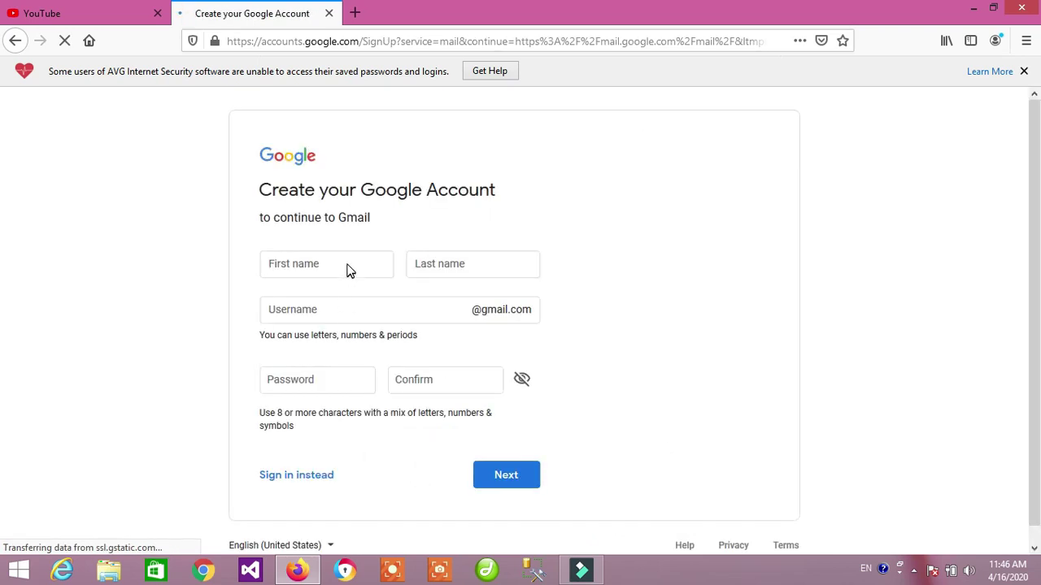
{"action": "left_click", "coordinate": [348, 264]}
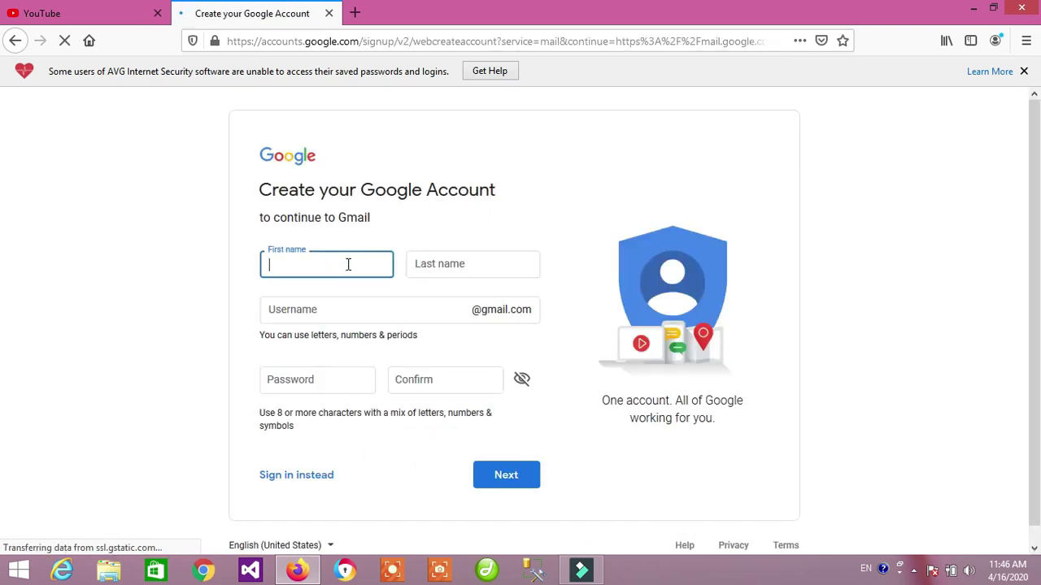
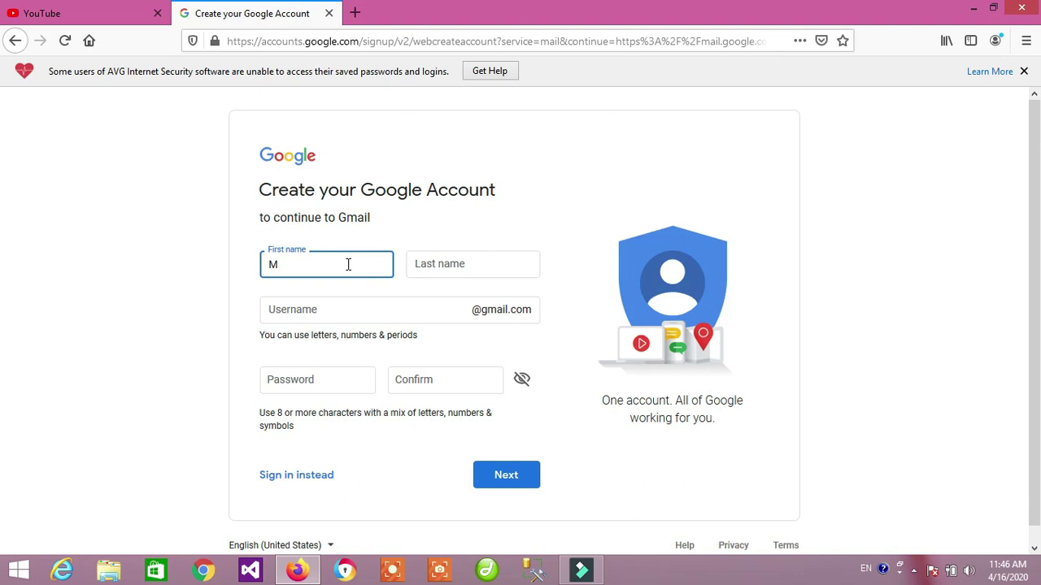
{"action": "key", "text": "Tab"}
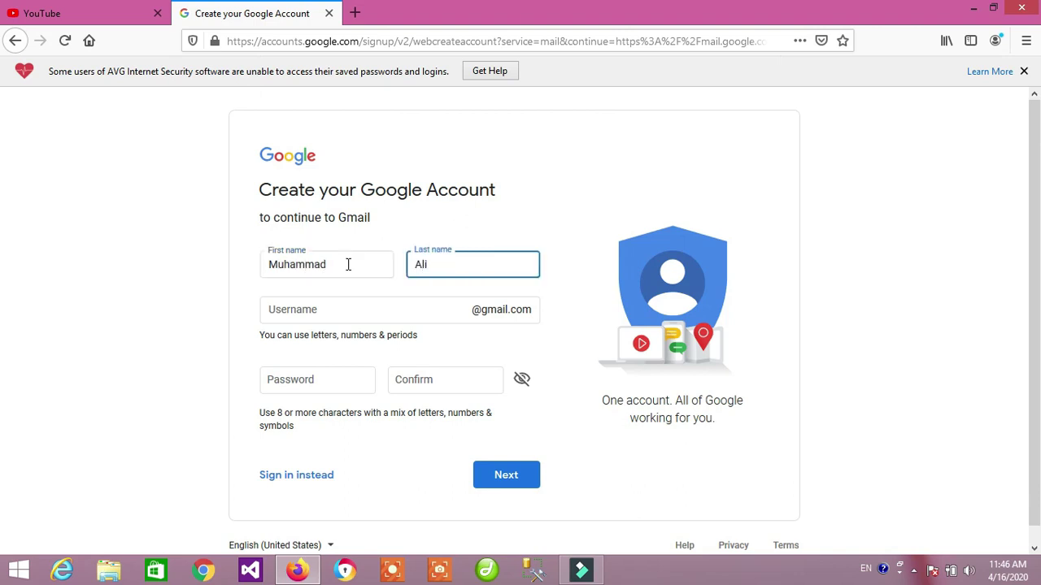
{"action": "key", "text": "Tab"}
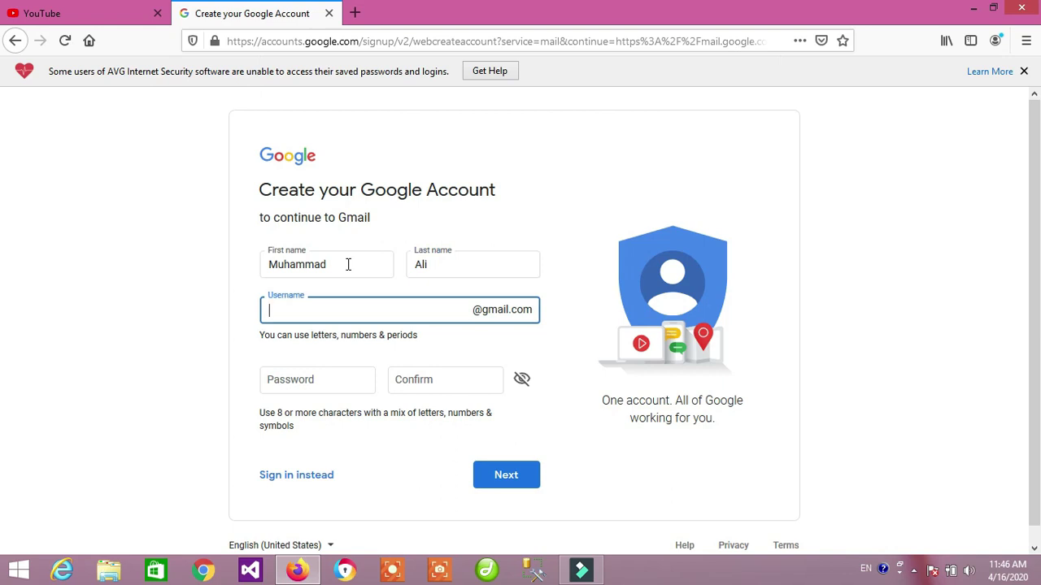
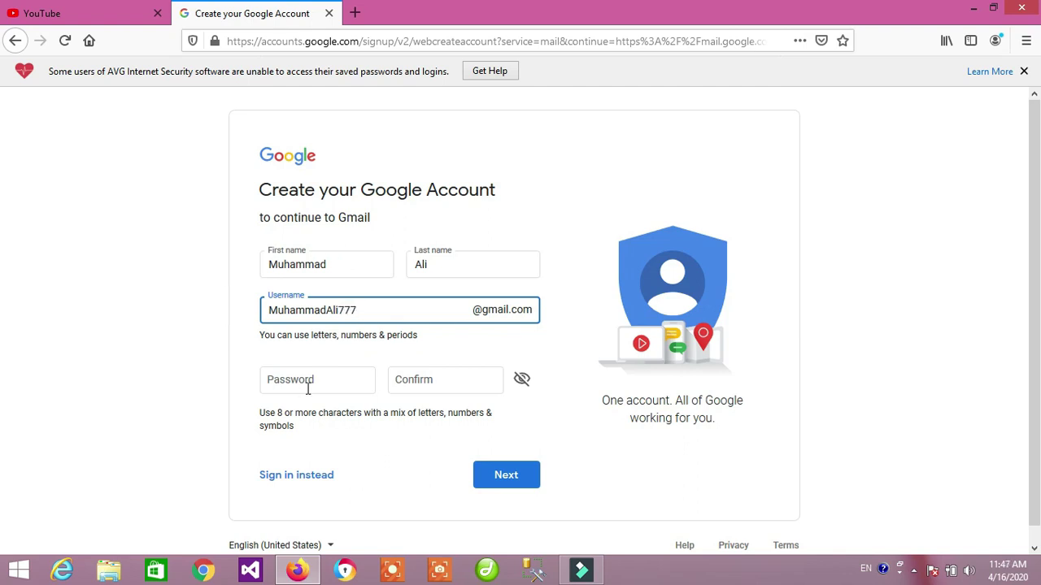
{"action": "left_click", "coordinate": [326, 379]}
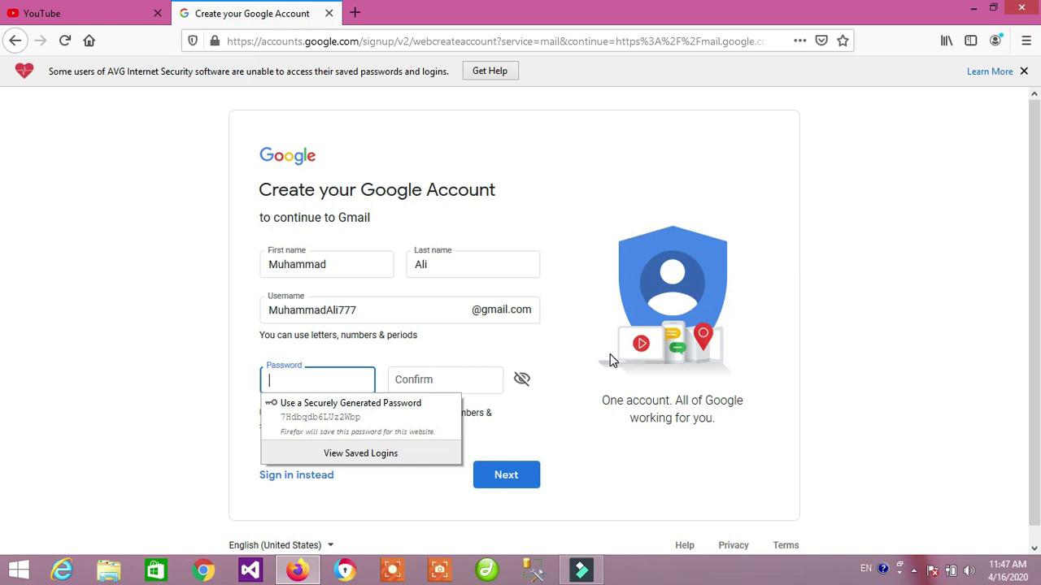
Enter the account password, confirm it, and submit the sign-up form.
{"action": "type", "text": "**"}
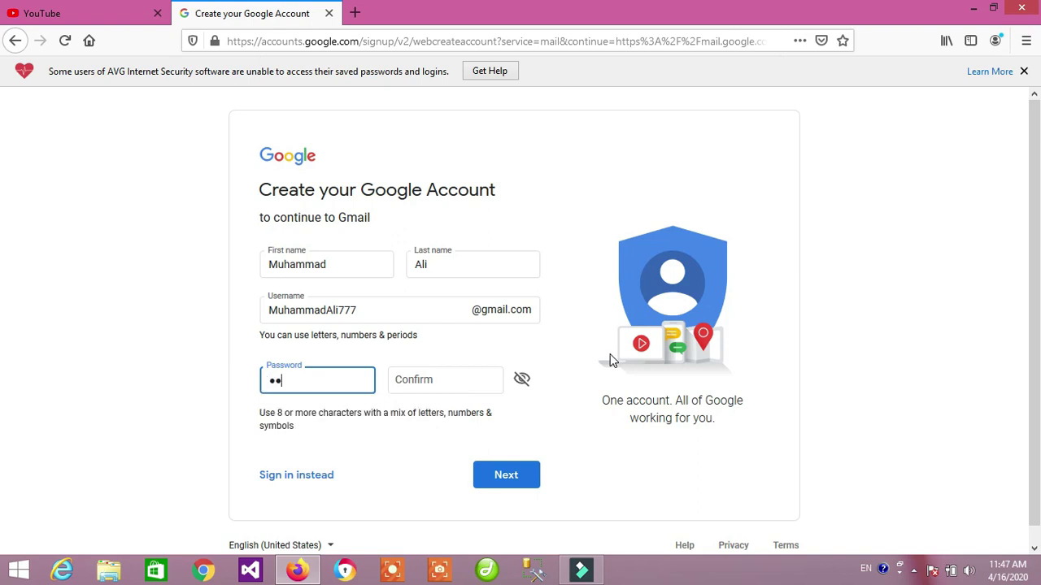
{"action": "key", "text": "BackSpace"}
{"action": "key", "text": "BackSpace"}
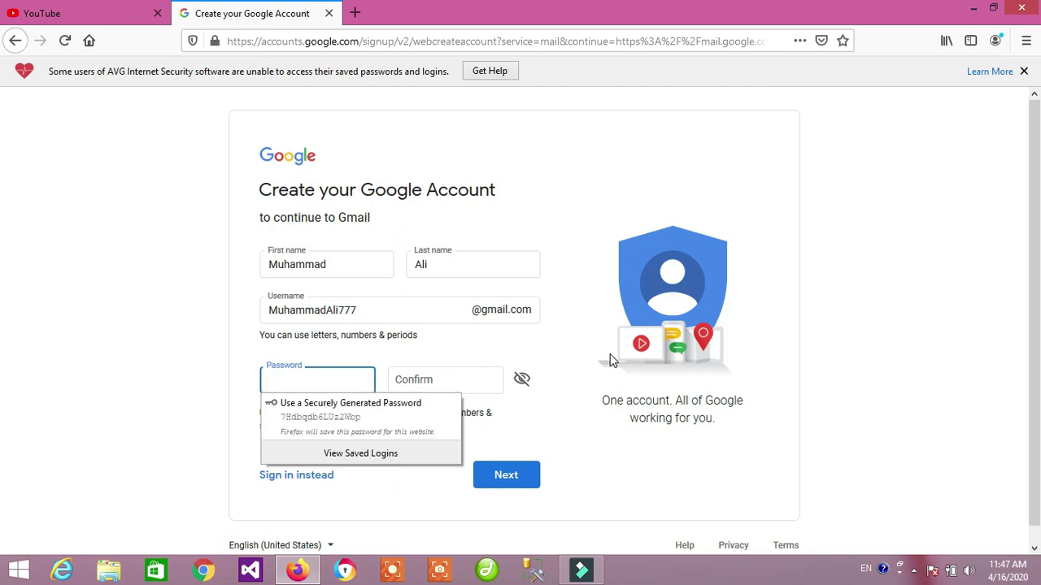
{"action": "type", "text": "*"}
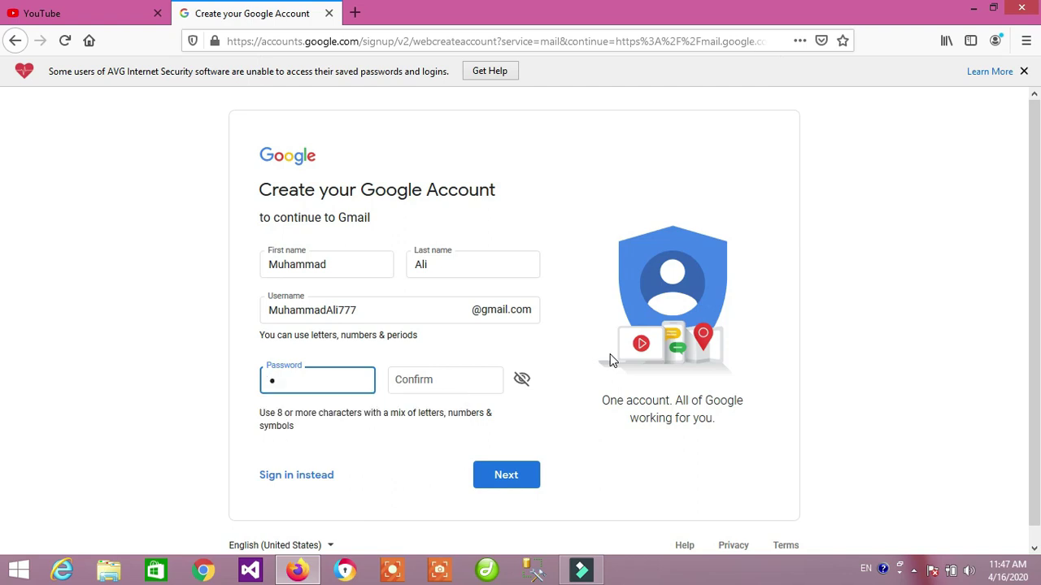
{"action": "type", "text": "********"}
{"action": "key", "text": "Tab"}
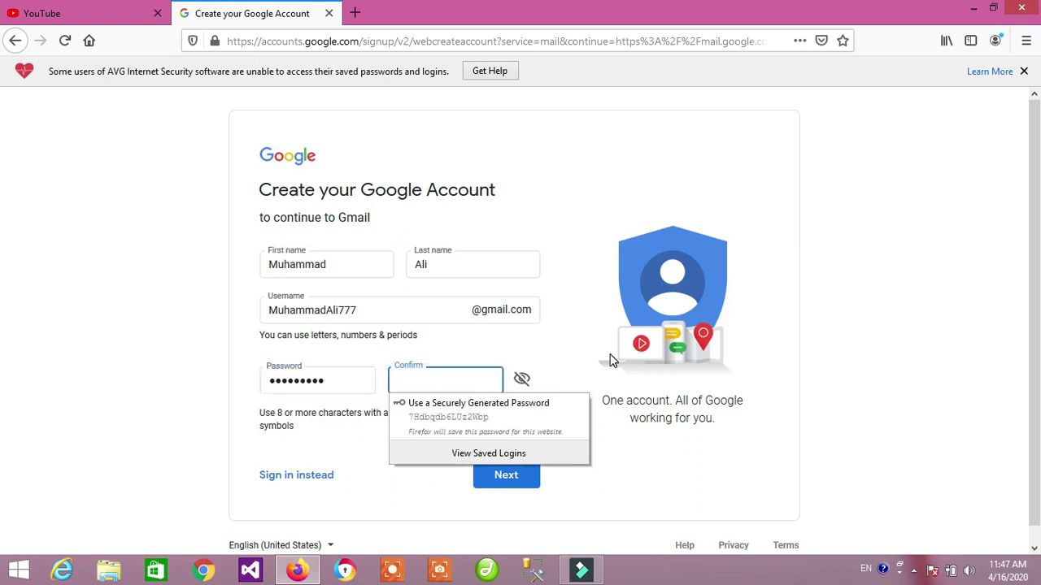
{"action": "type", "text": "**"}
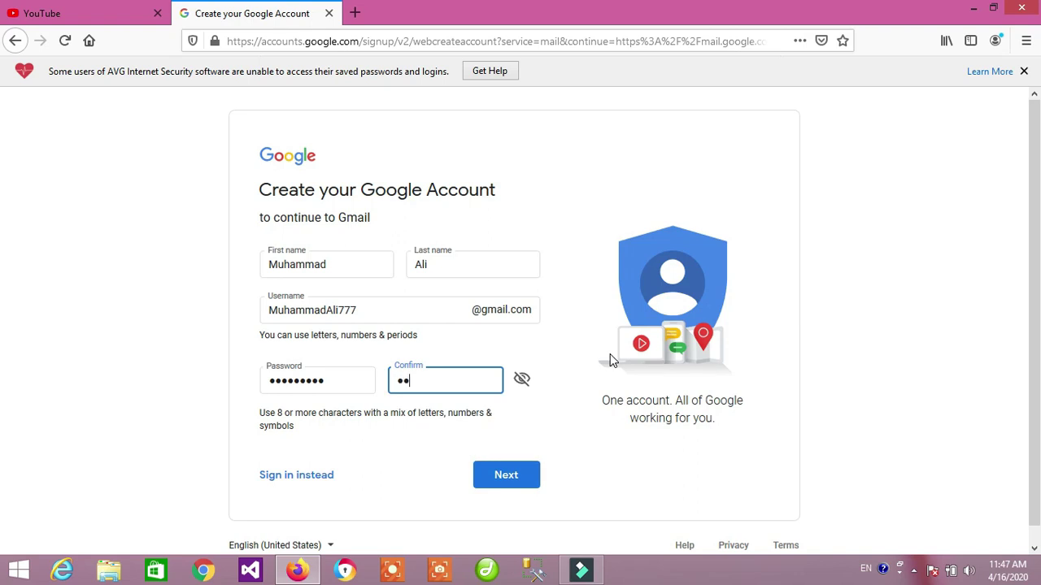
{"action": "type", "text": "*******"}
{"action": "left_click", "coordinate": [499, 474]}
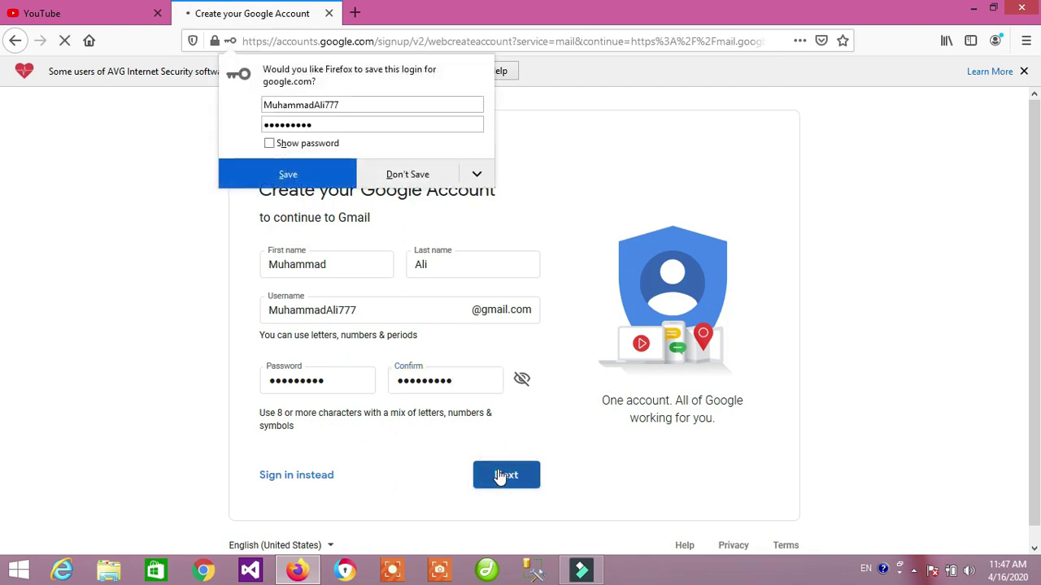
Save the login in Firefox, dismiss the Sync recommendation, and close the Sync options tab.
{"action": "left_click", "coordinate": [332, 176]}
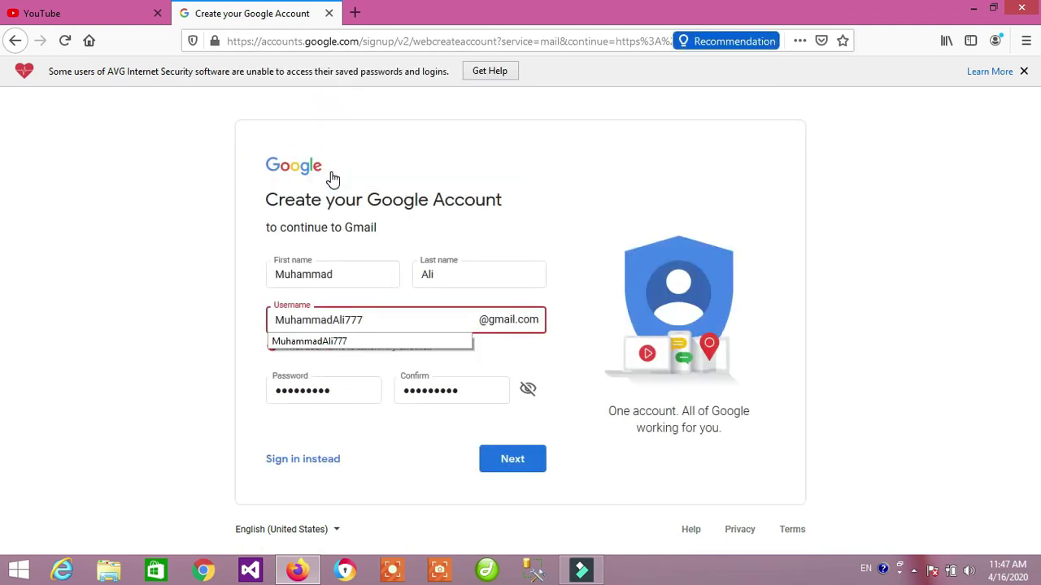
{"action": "left_click", "coordinate": [208, 328]}
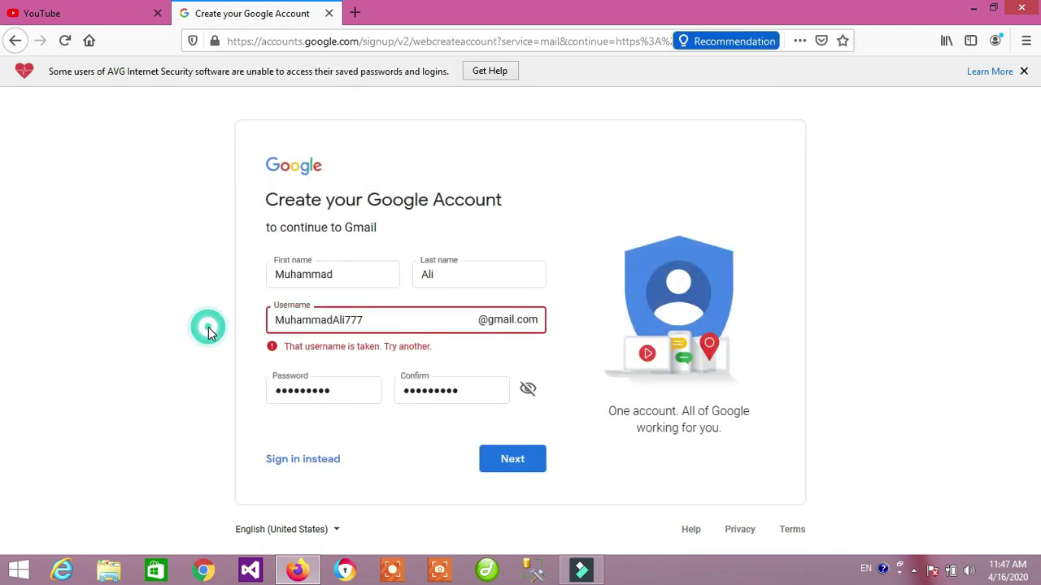
{"action": "left_click", "coordinate": [695, 43]}
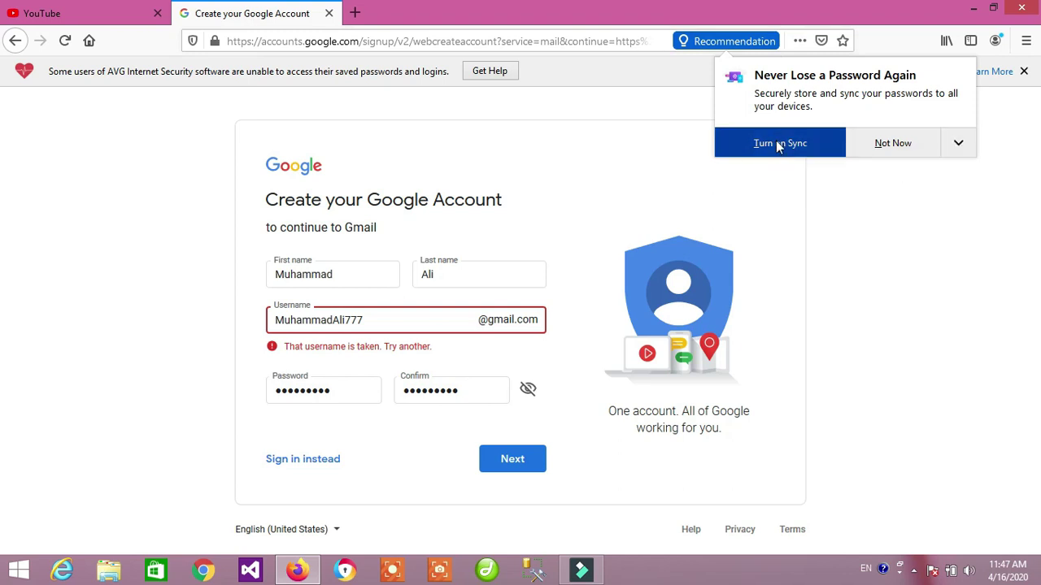
{"action": "left_click", "coordinate": [779, 143]}
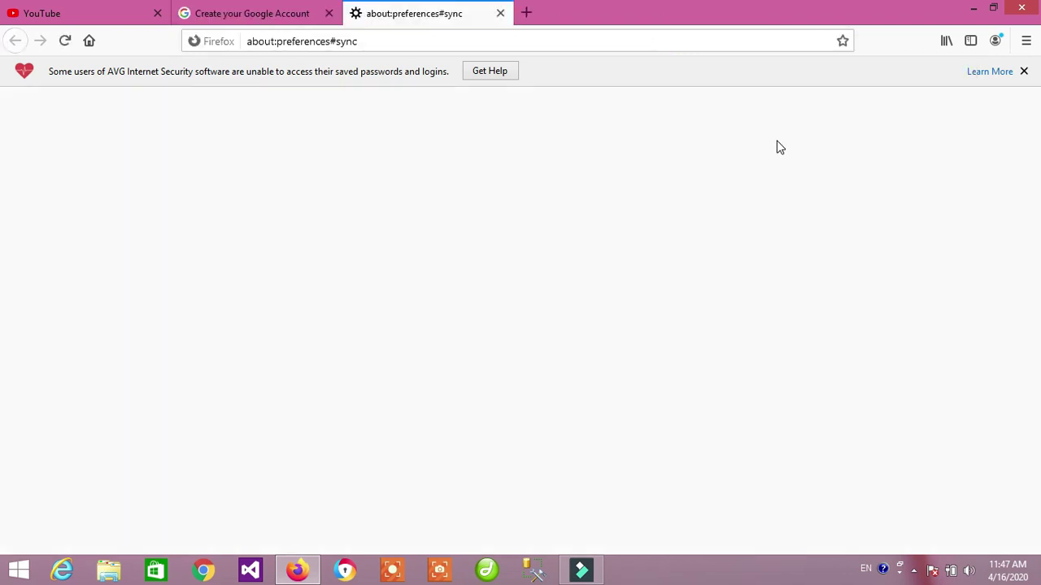
{"action": "left_click", "coordinate": [499, 13]}
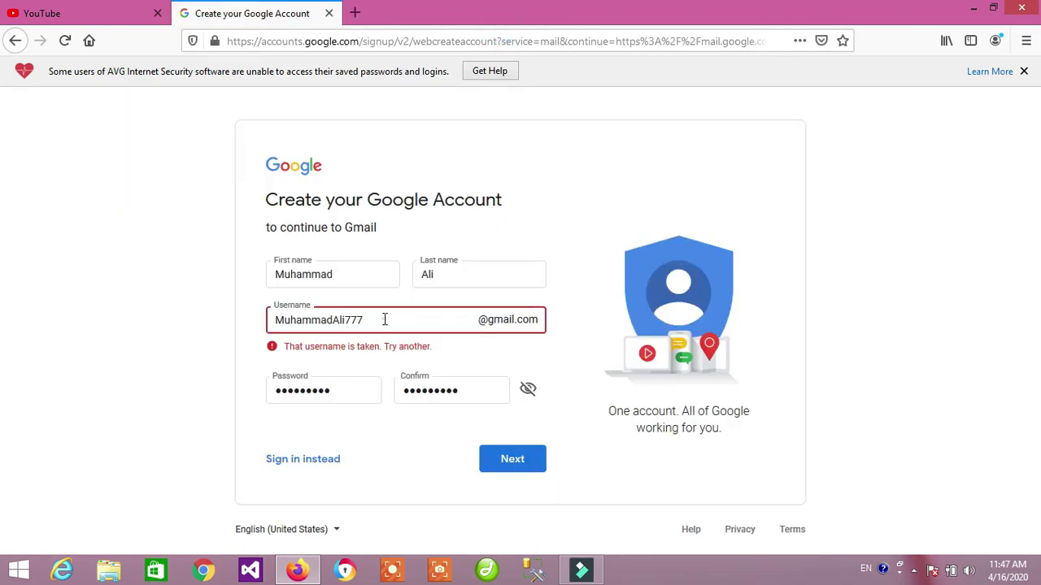
Resubmit with two new usernames: one with a new digit suffix, one with underscores.
{"action": "left_click_drag", "start_coordinate": [363, 320], "coordinate": [344, 320]}
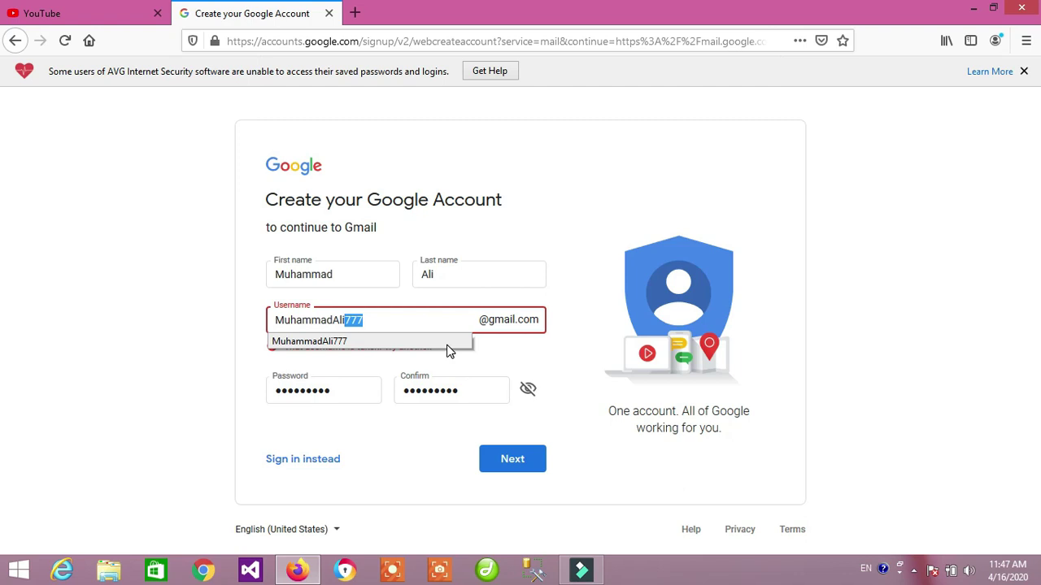
{"action": "type", "text": "99"}
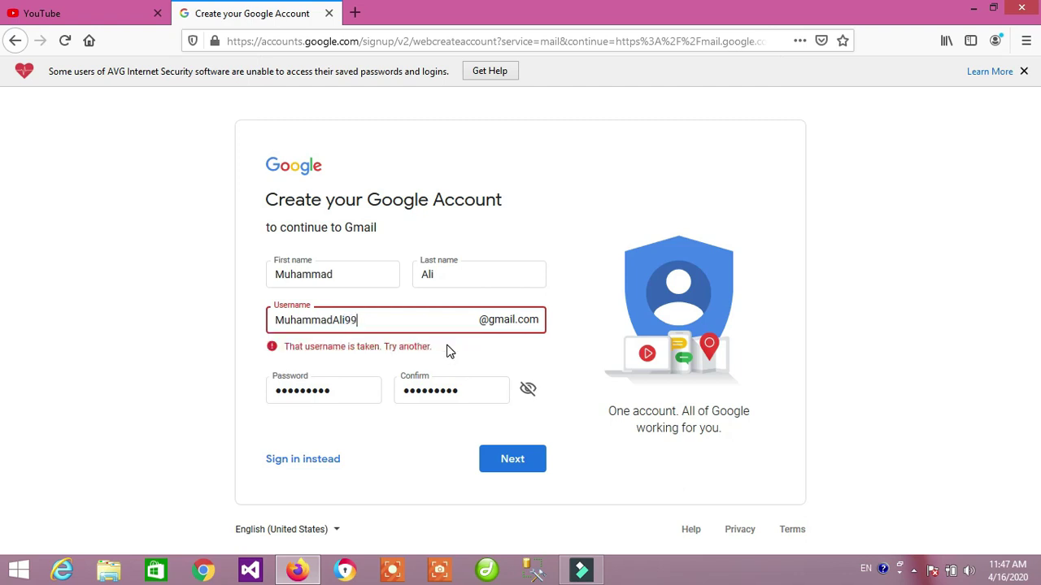
{"action": "type", "text": "9123"}
{"action": "left_click", "coordinate": [498, 460]}
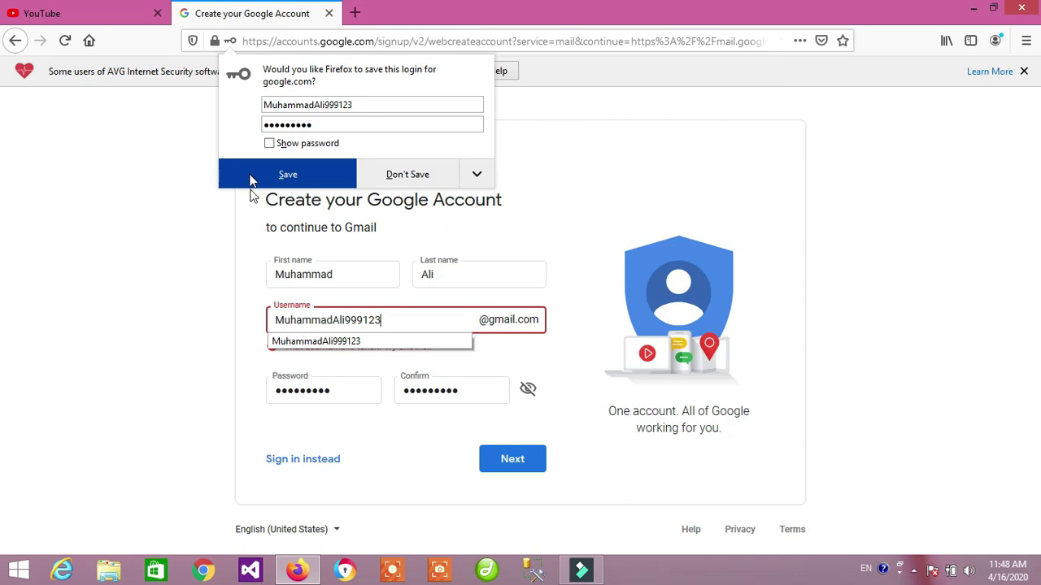
{"action": "left_click_drag", "start_coordinate": [384, 319], "coordinate": [273, 320]}
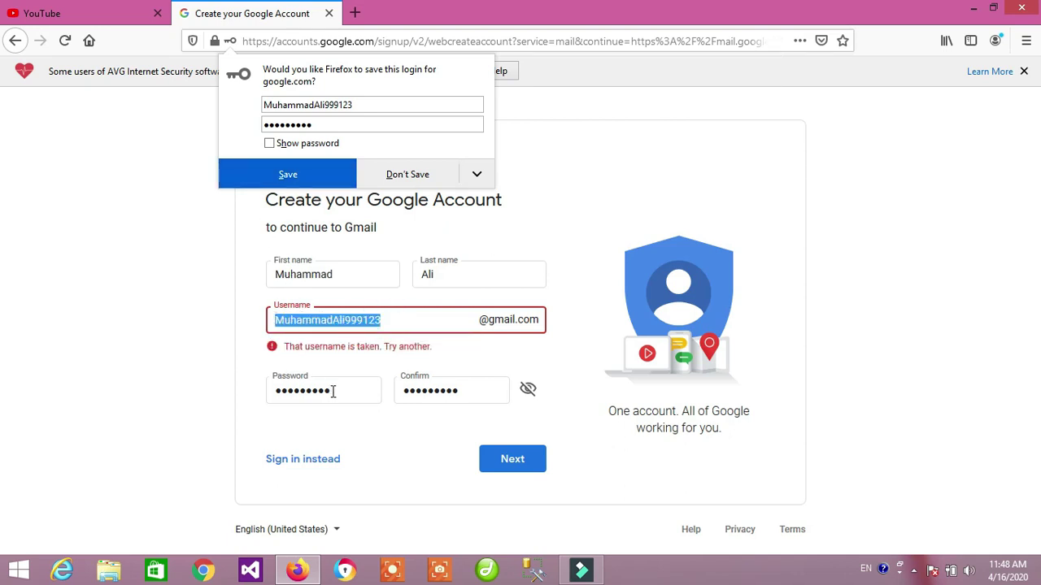
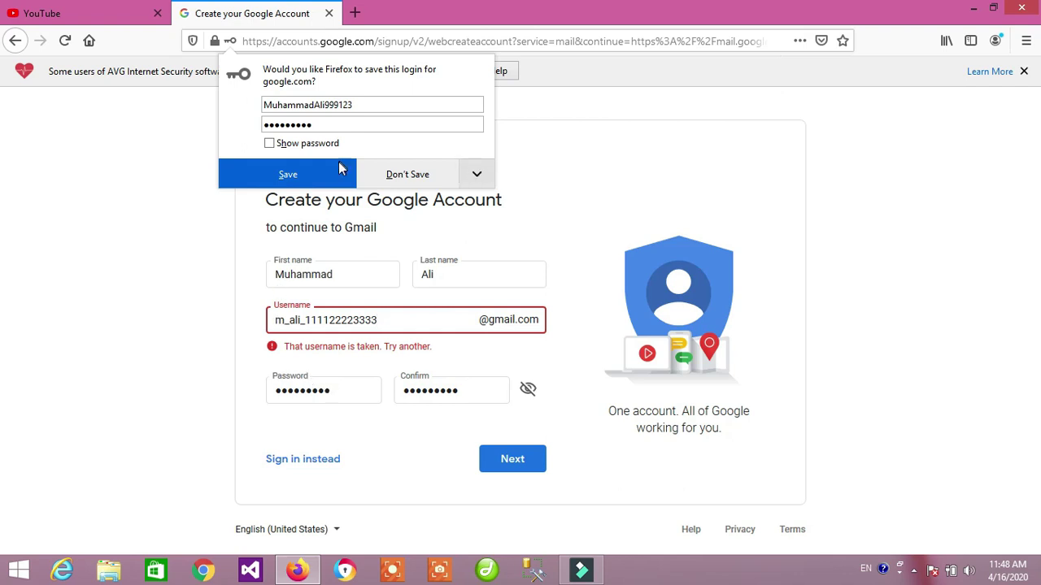
{"action": "left_click", "coordinate": [512, 459]}
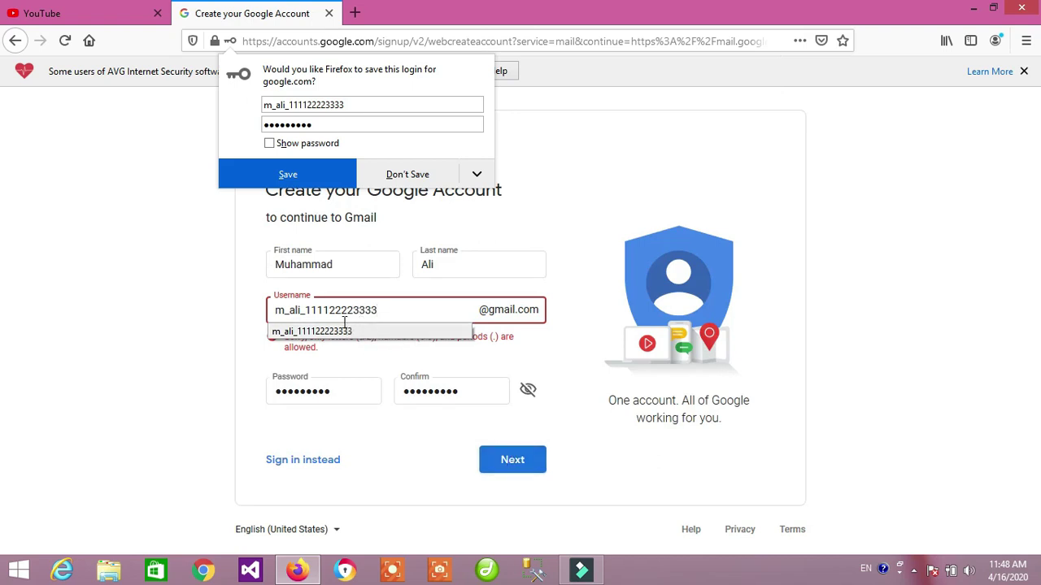
Dismiss the prompts, delete the second underscore from the username, and resubmit.
{"action": "left_click", "coordinate": [265, 350]}
{"action": "left_click", "coordinate": [253, 366]}
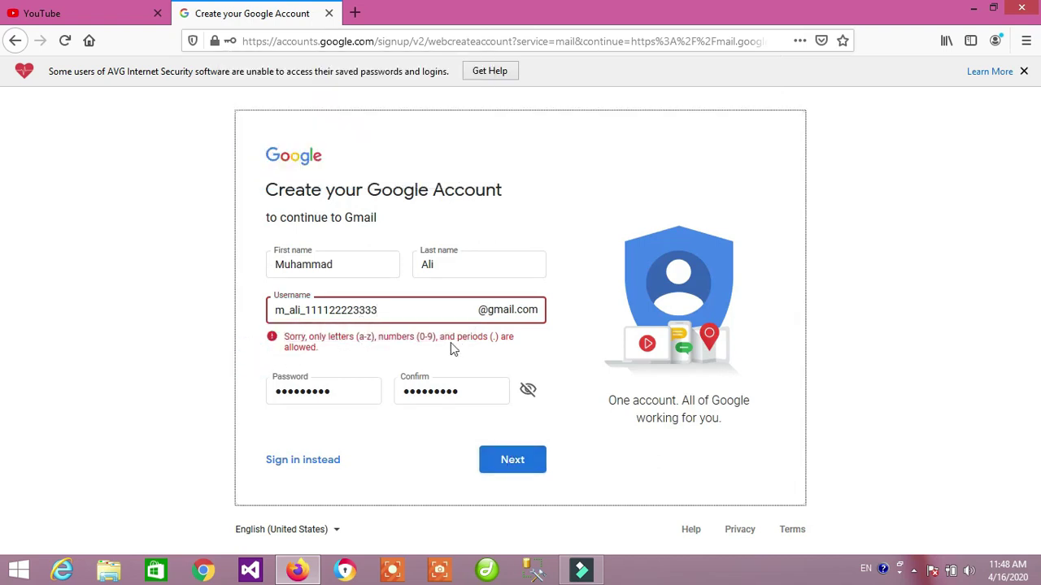
{"action": "left_click", "coordinate": [304, 308]}
{"action": "key", "text": "Escape"}
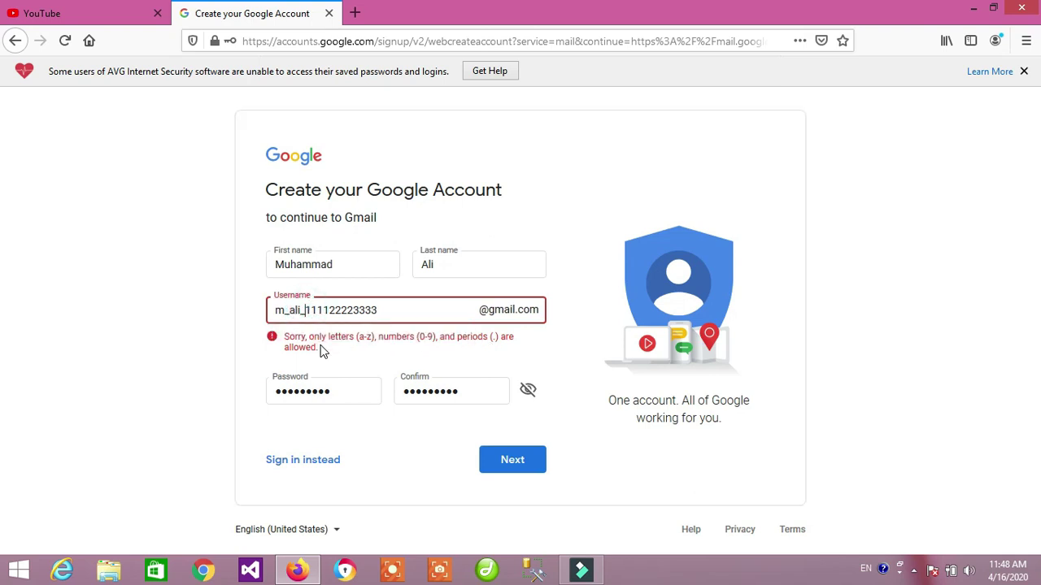
{"action": "key", "text": "BackSpace"}
{"action": "key", "text": "BackSpace"}
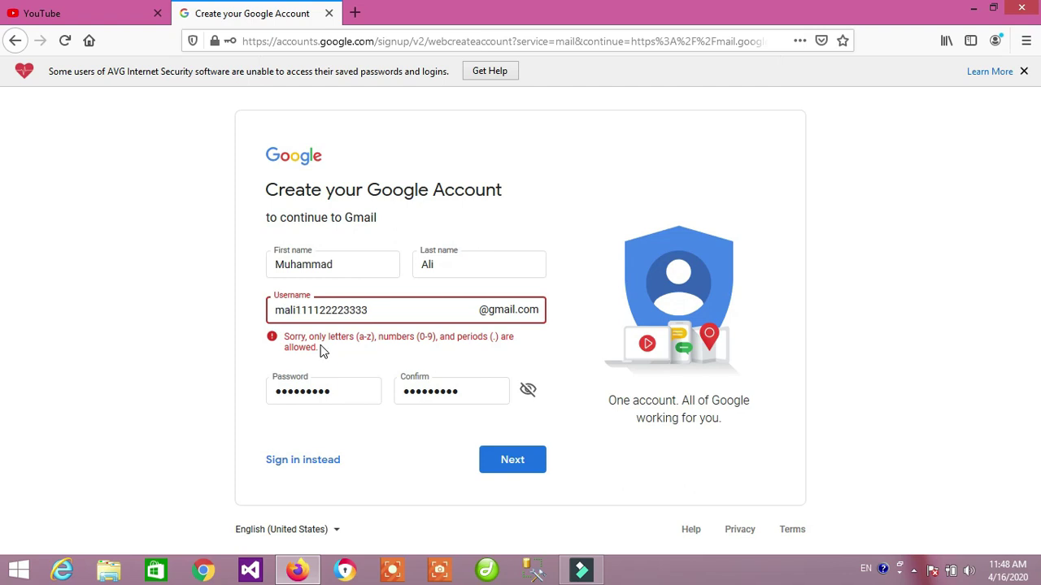
{"action": "left_click", "coordinate": [511, 461]}
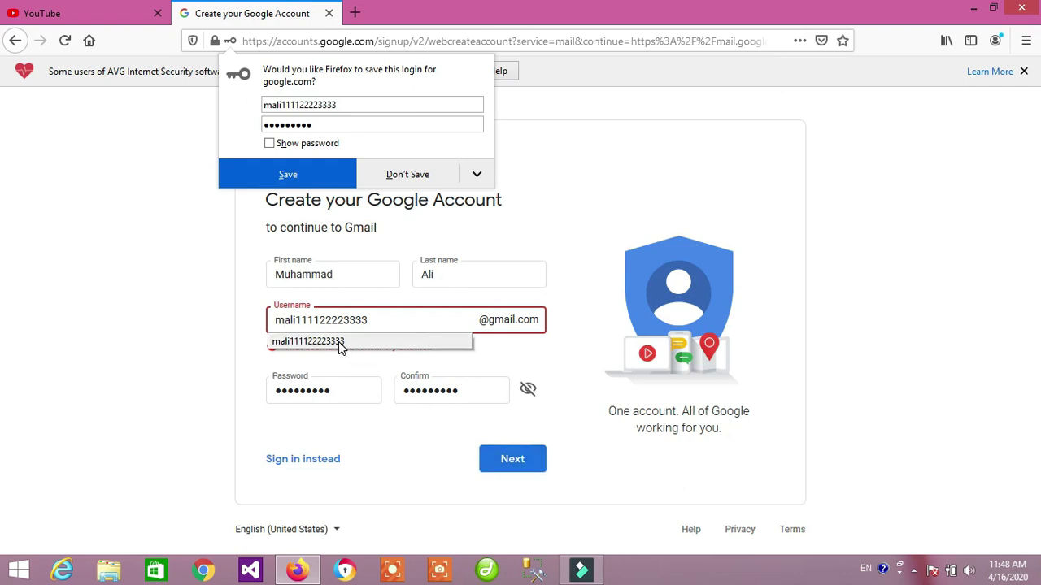
Keep editing the username, adding 'cute' at its start, until Google accepts it.
{"action": "type", "text": "uhammad"}
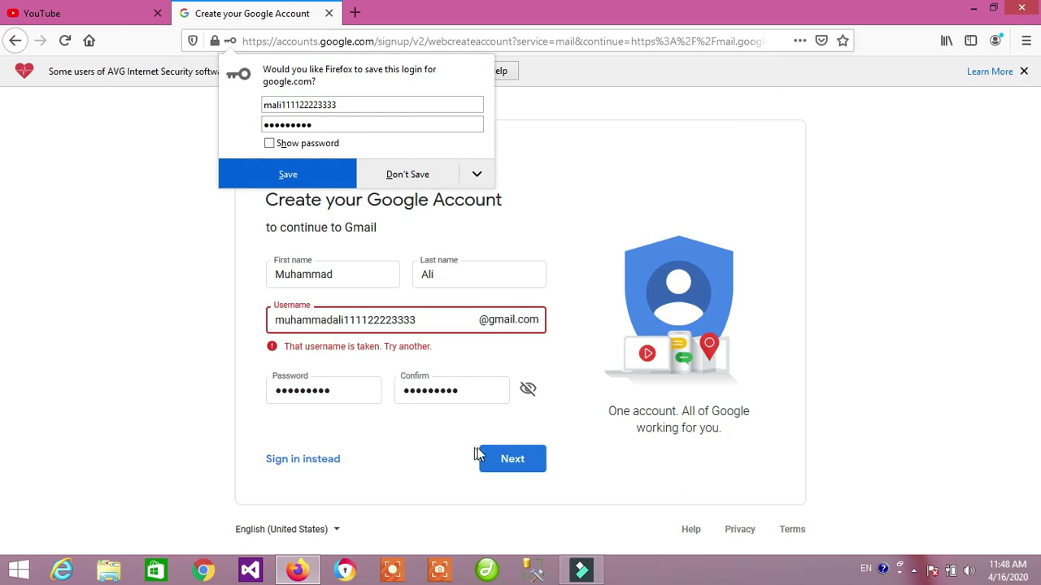
{"action": "left_click", "coordinate": [504, 461]}
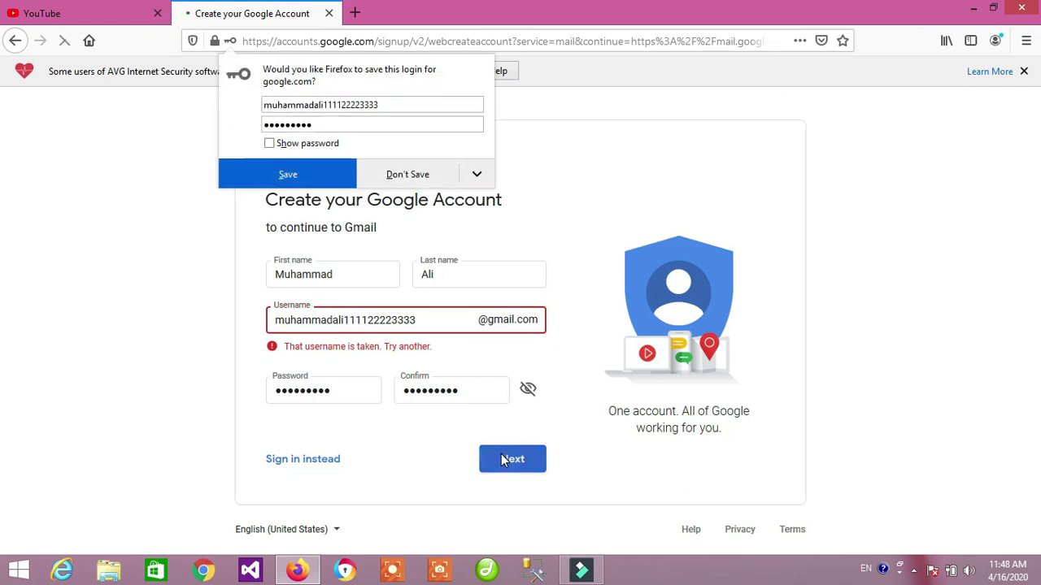
{"action": "double_click", "coordinate": [432, 321]}
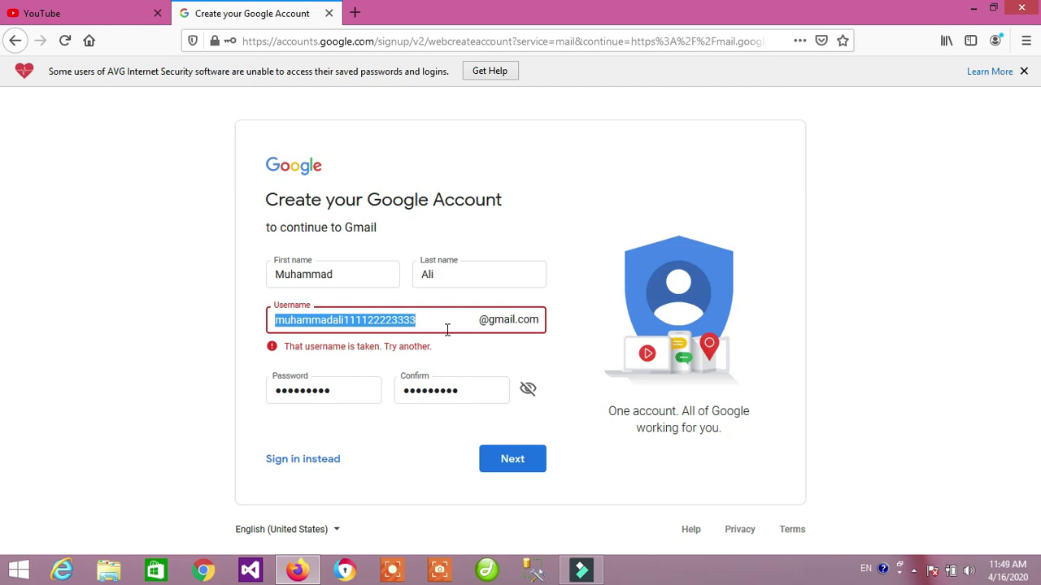
{"action": "left_click", "coordinate": [447, 329]}
{"action": "type", "text": "cute"}
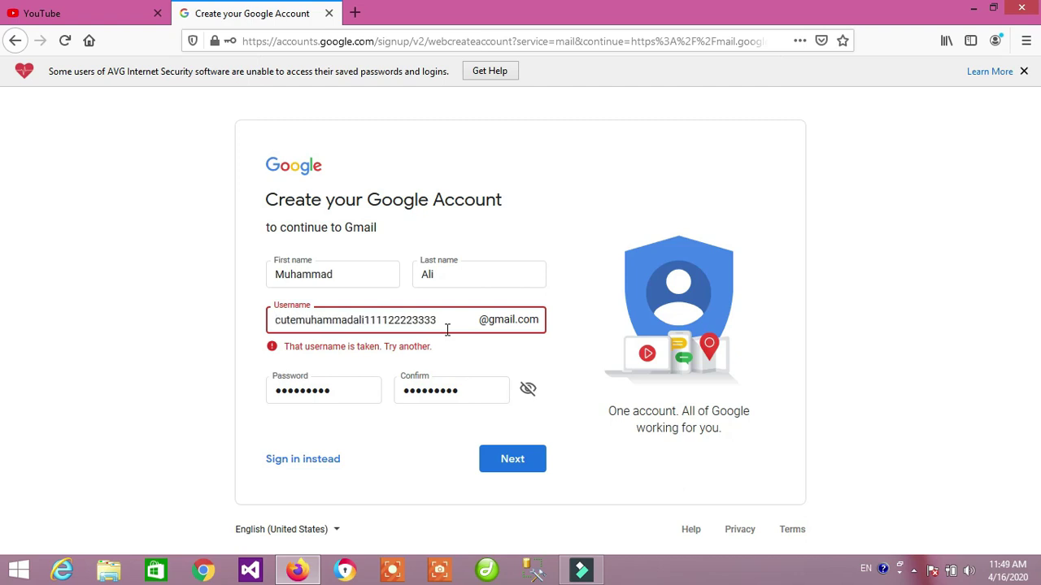
{"action": "left_click", "coordinate": [507, 463]}
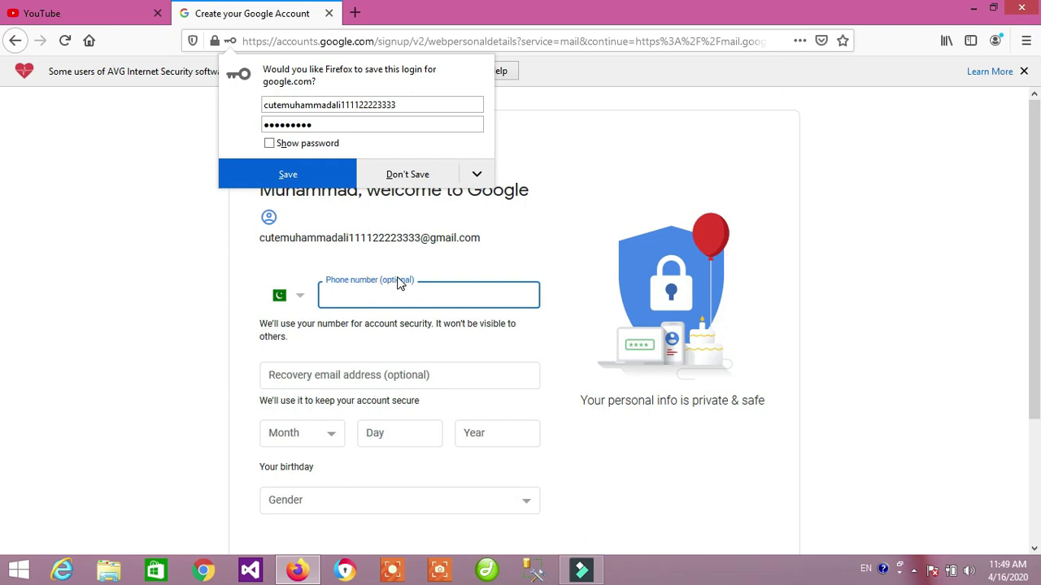
Enter the birthday as January 12, 1998.
{"action": "left_click", "coordinate": [305, 434]}
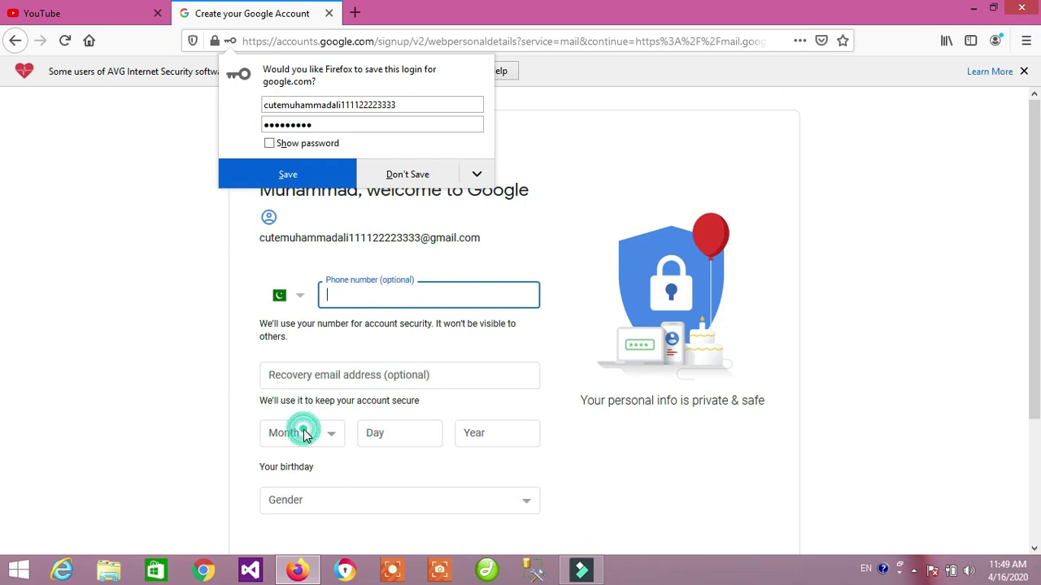
{"action": "left_click", "coordinate": [316, 200]}
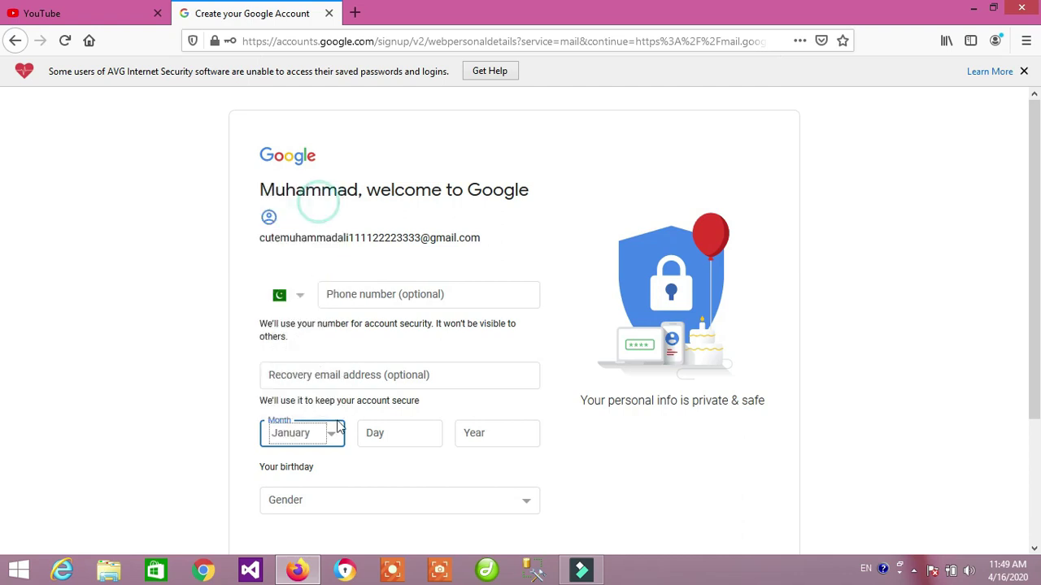
{"action": "left_click", "coordinate": [407, 443]}
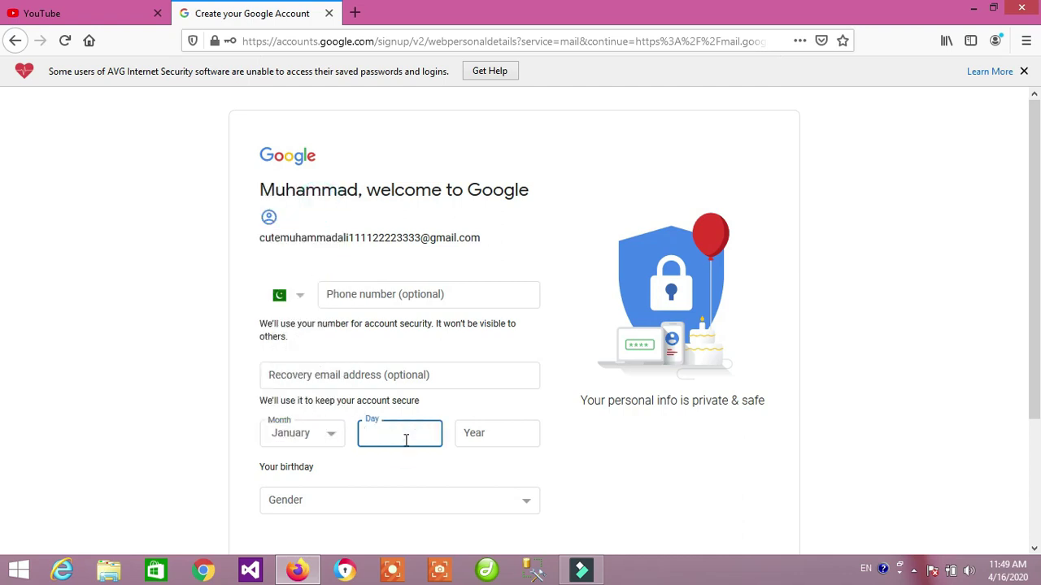
{"action": "type", "text": "12"}
{"action": "left_click", "coordinate": [466, 434]}
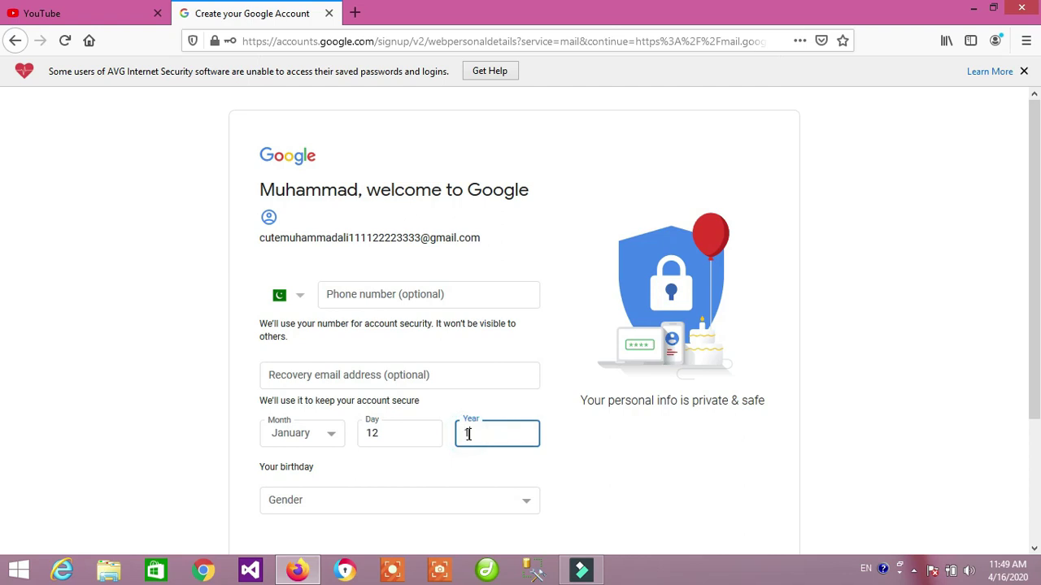
{"action": "type", "text": "1998"}
{"action": "left_click", "coordinate": [629, 465]}
Select Male as the gender and submit the personal details.
{"action": "scroll", "coordinate": [635, 463], "scroll_direction": "down", "scroll_amount": 1}
{"action": "scroll", "coordinate": [632, 463], "scroll_direction": "down", "scroll_amount": 1}
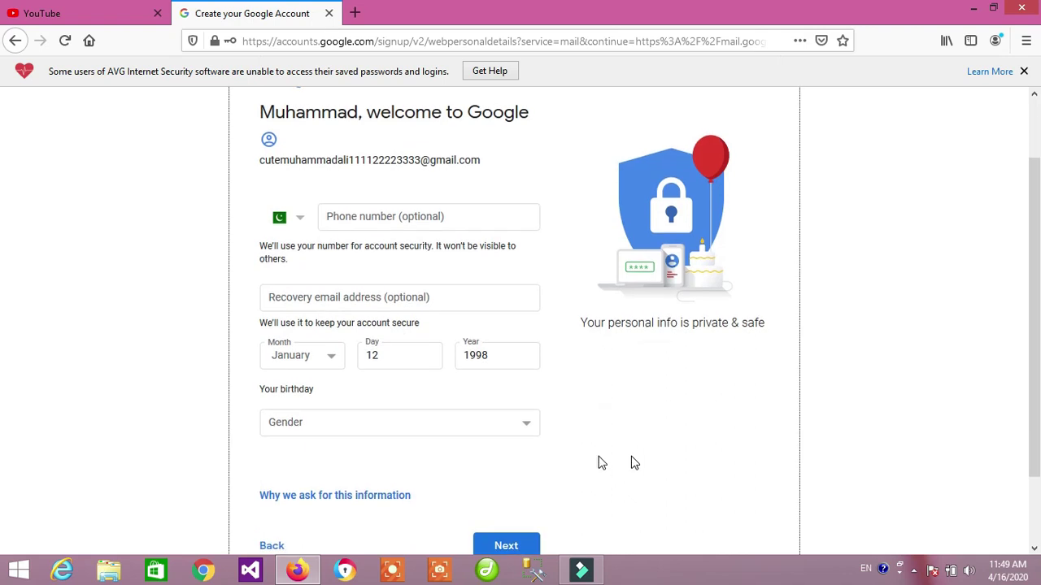
{"action": "left_click", "coordinate": [420, 432]}
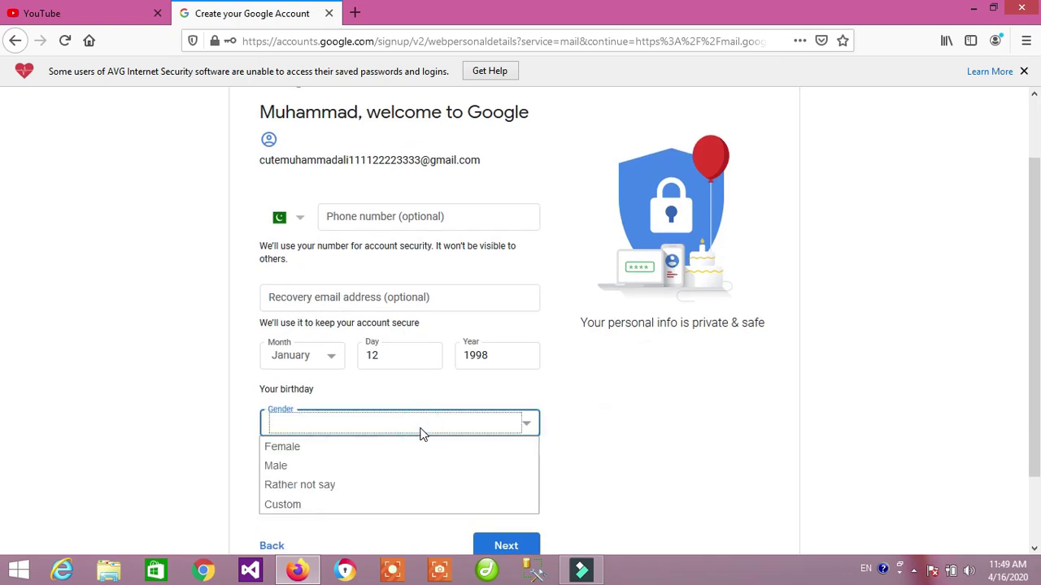
{"action": "left_click", "coordinate": [362, 469]}
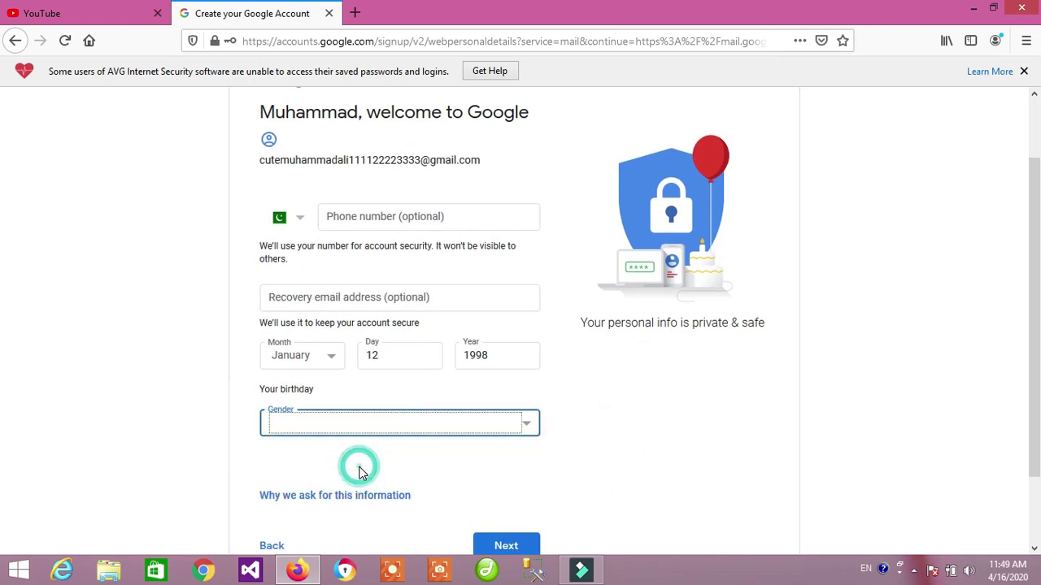
{"action": "left_click", "coordinate": [582, 426]}
{"action": "scroll", "coordinate": [588, 432], "scroll_direction": "down", "scroll_amount": 2}
{"action": "left_click", "coordinate": [515, 461]}
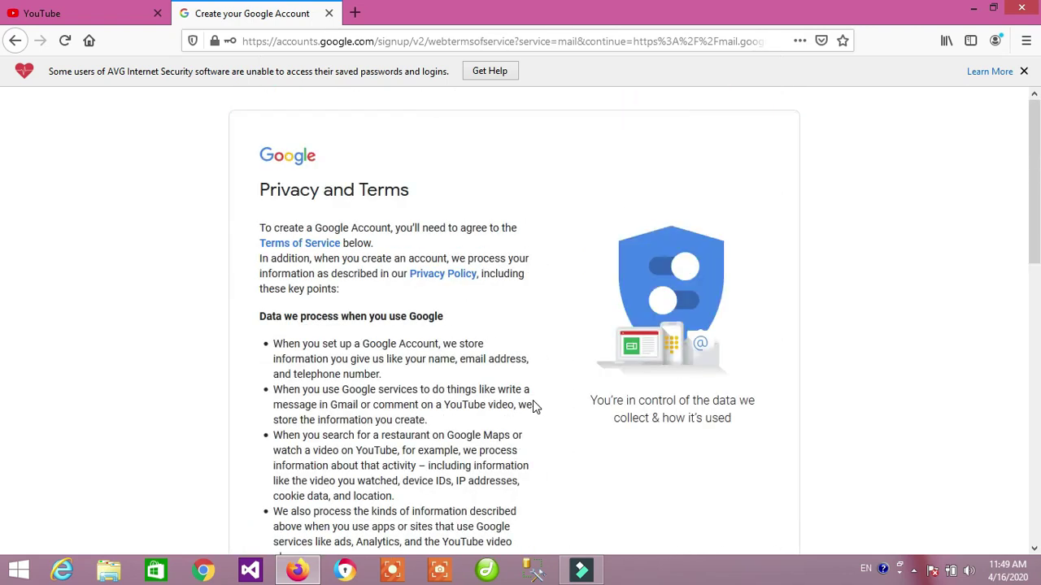
Scroll to the bottom of Privacy and Terms and click I agree.
{"action": "scroll", "coordinate": [532, 404], "scroll_direction": "down", "scroll_amount": 8}
{"action": "scroll", "coordinate": [533, 404], "scroll_direction": "down", "scroll_amount": 2}
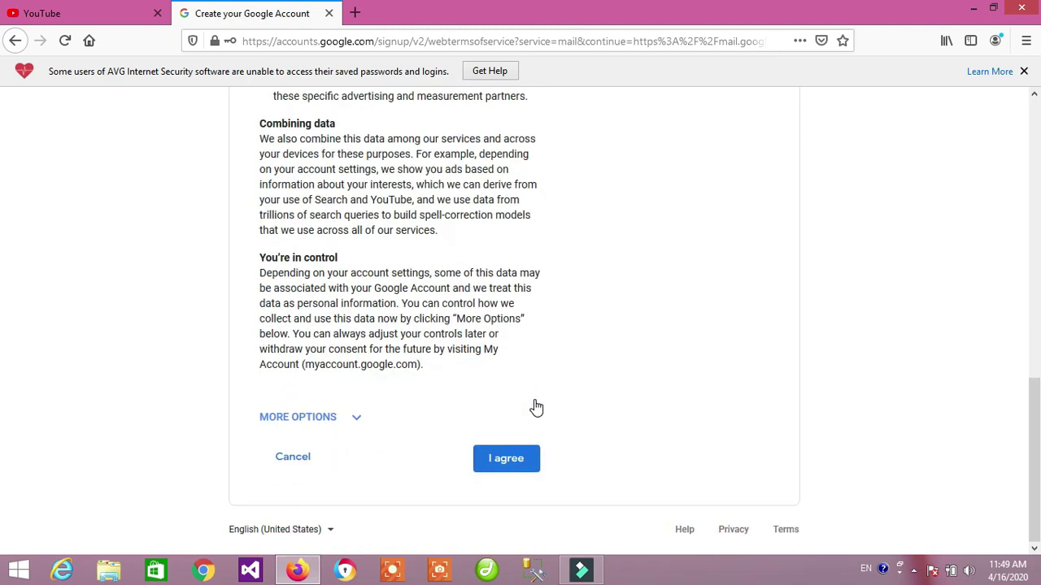
{"action": "left_click", "coordinate": [507, 461]}
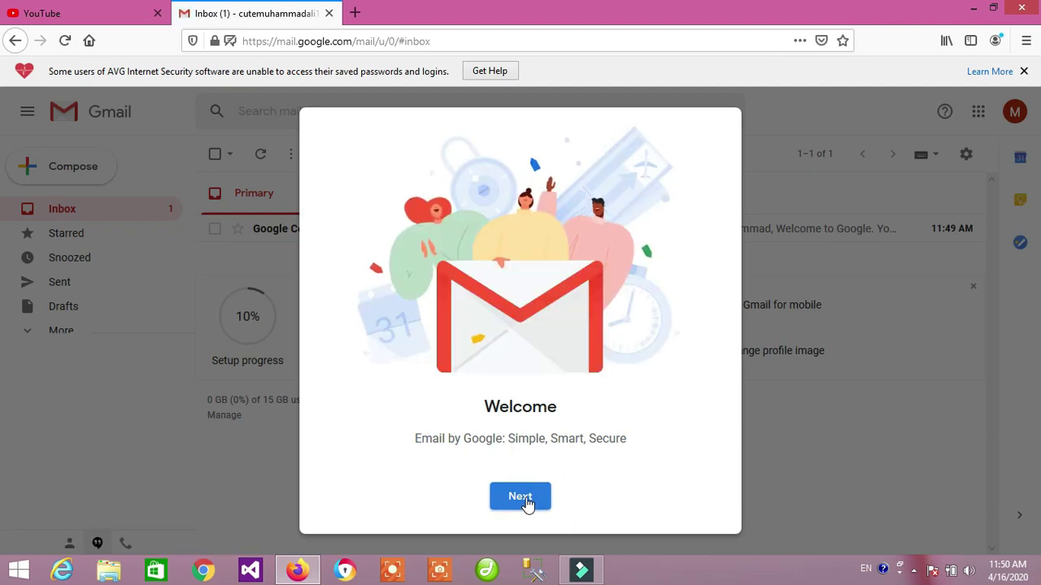
Finish Gmail's welcome setup with the Default view, then swap the YouTube tab for a new one.
{"action": "left_click", "coordinate": [527, 505]}
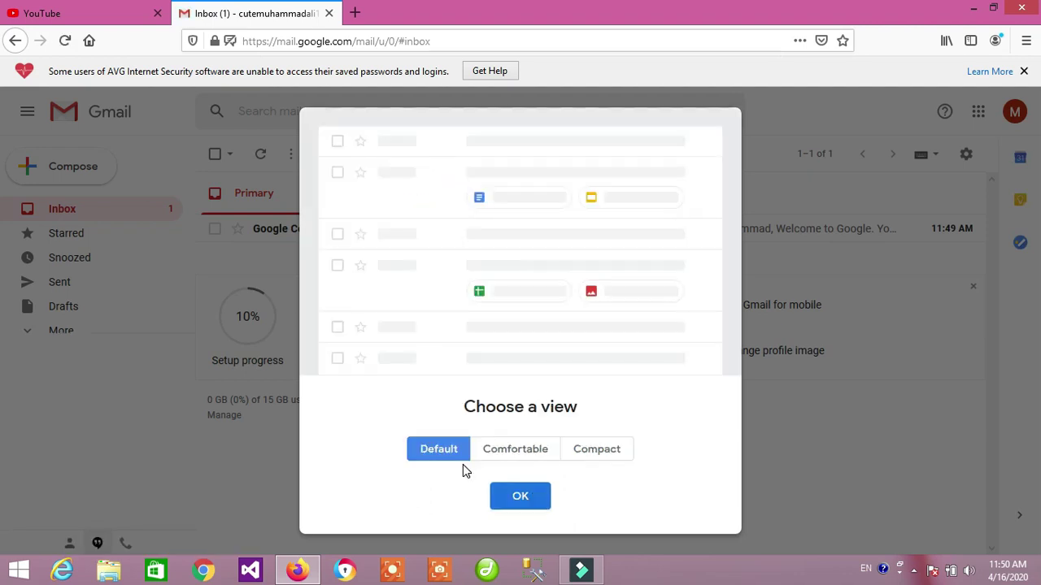
{"action": "left_click", "coordinate": [520, 491]}
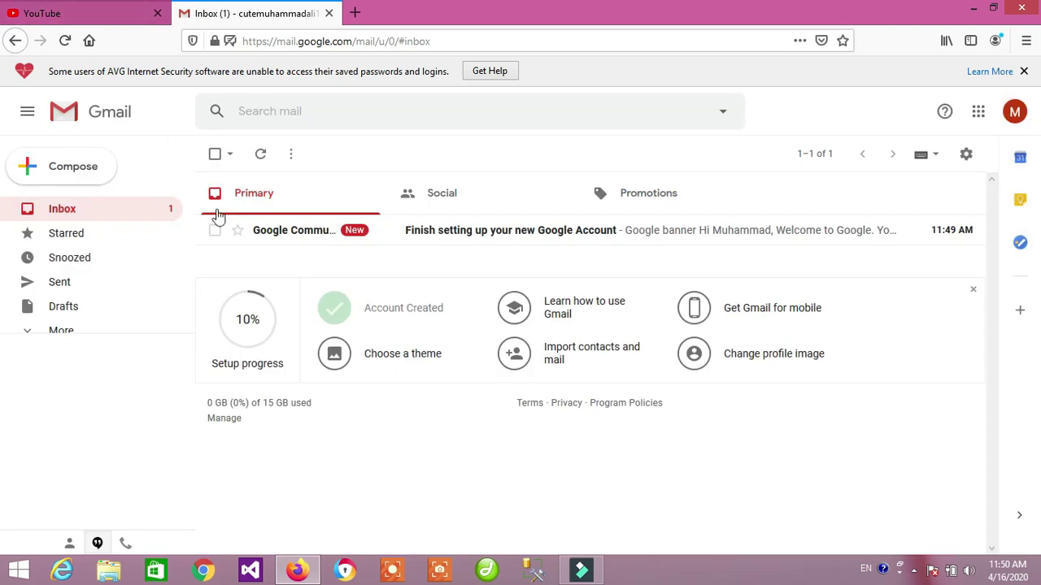
{"action": "left_click", "coordinate": [117, 19]}
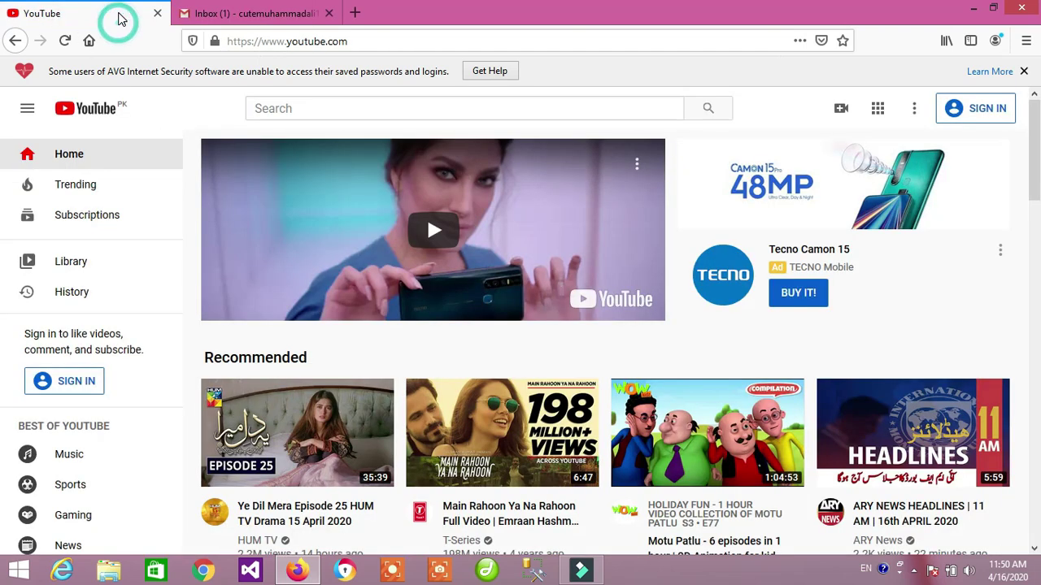
{"action": "left_click", "coordinate": [158, 13]}
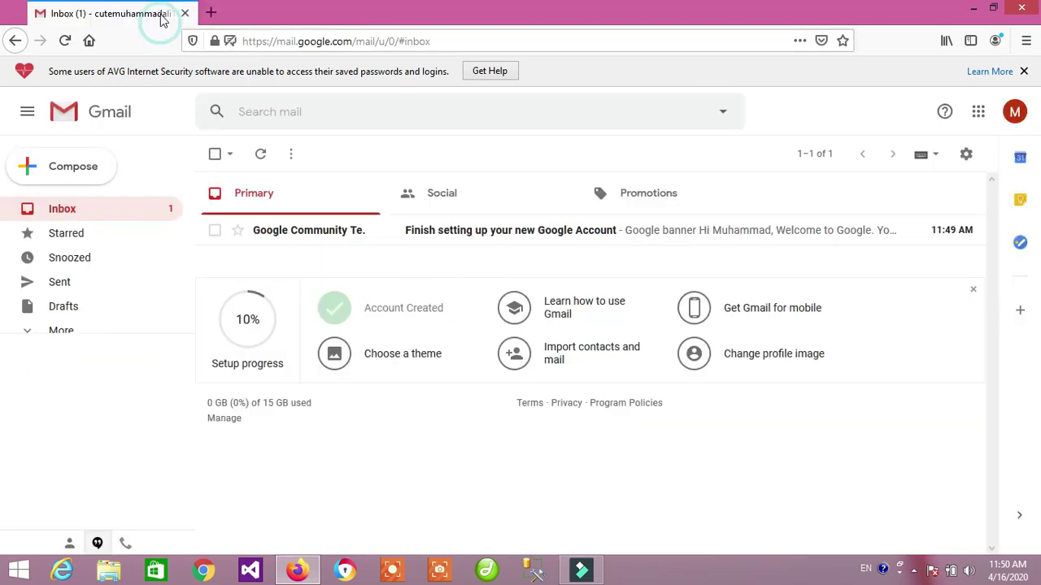
{"action": "left_click", "coordinate": [184, 13]}
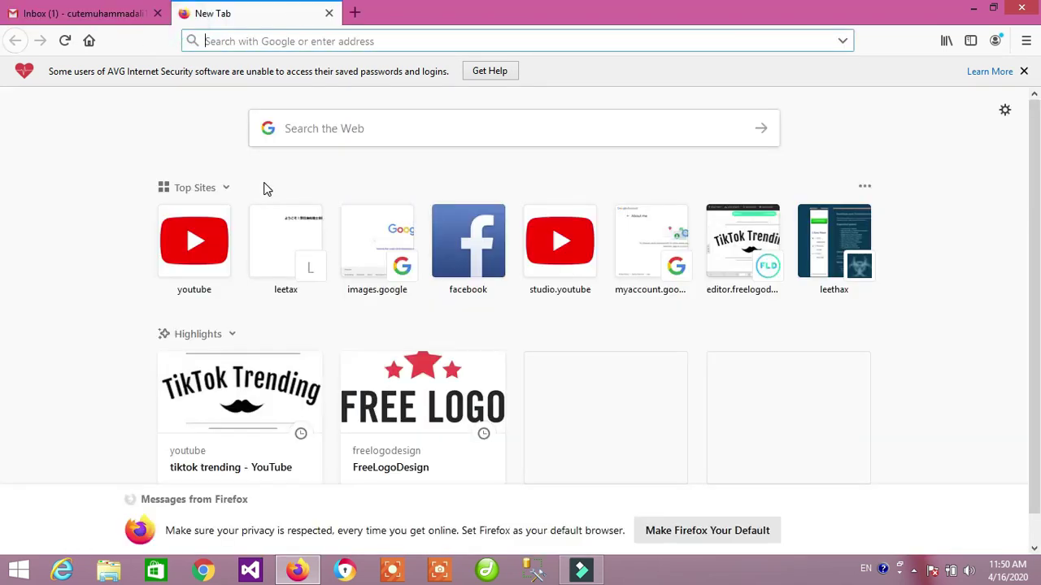
Load youtube.com and start signing in with the newly created account.
{"action": "type", "text": "you"}
{"action": "key", "text": "Return"}
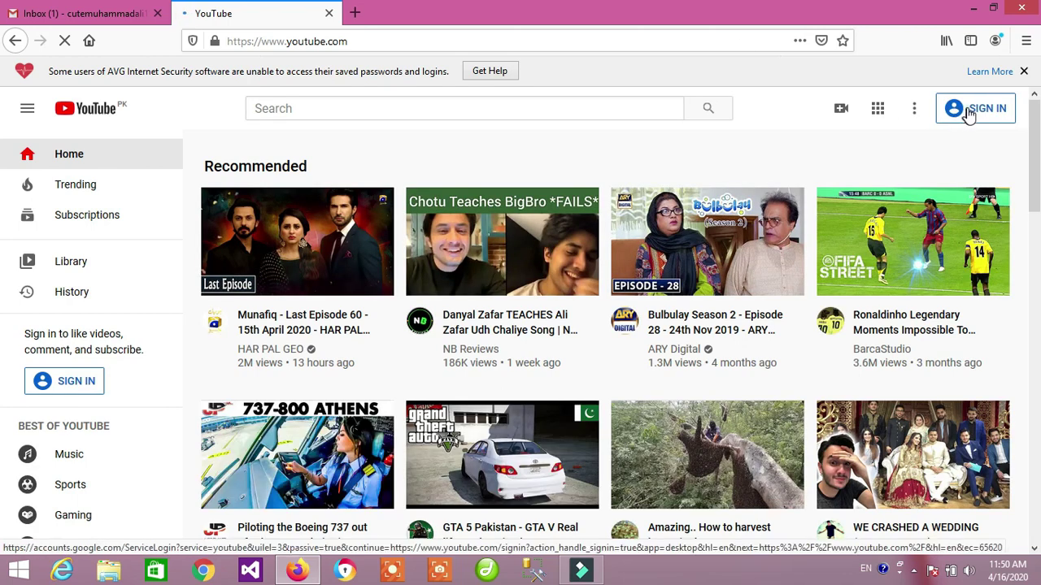
{"action": "left_click", "coordinate": [967, 112]}
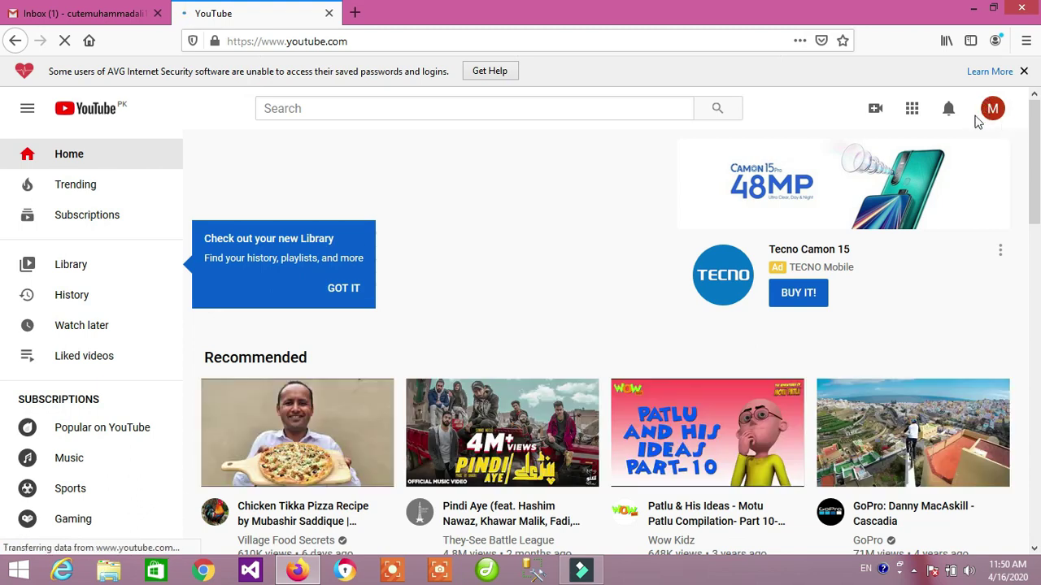
Choose Create a channel from the avatar menu, get started, and select the custom-name option.
{"action": "left_click", "coordinate": [991, 110]}
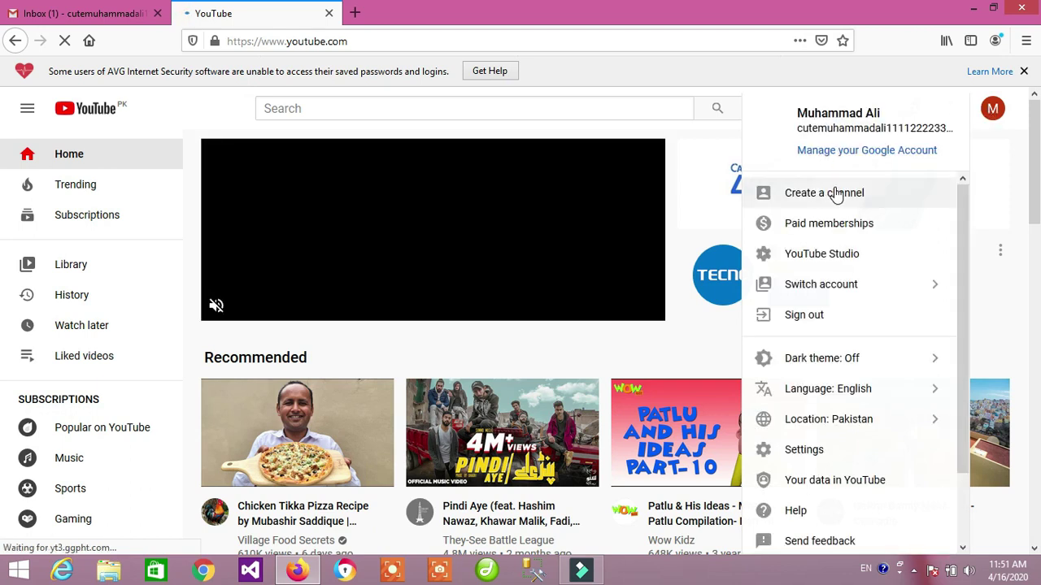
{"action": "left_click", "coordinate": [835, 196]}
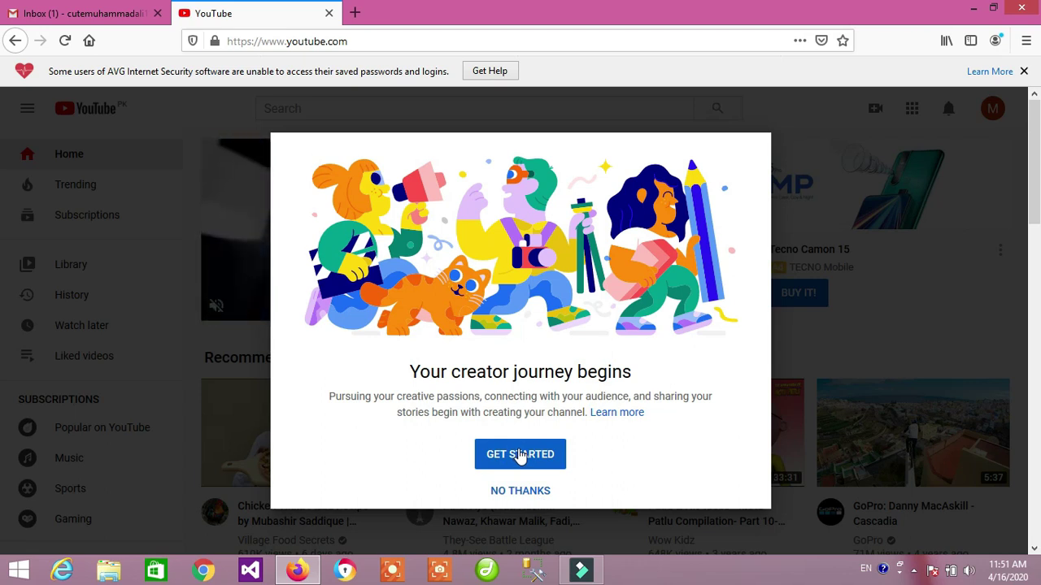
{"action": "left_click", "coordinate": [520, 456]}
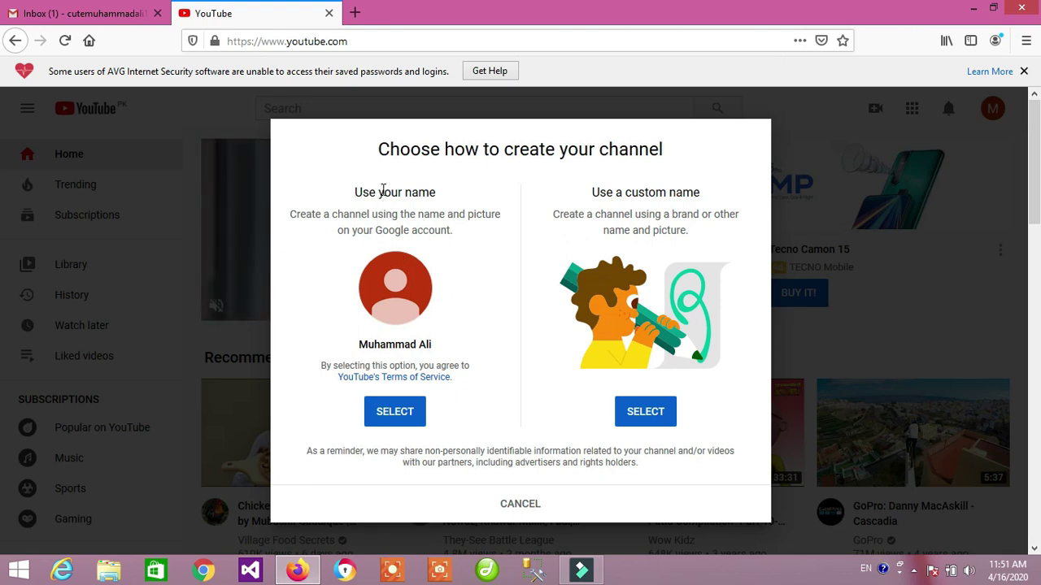
{"action": "left_click_drag", "start_coordinate": [381, 193], "coordinate": [428, 215]}
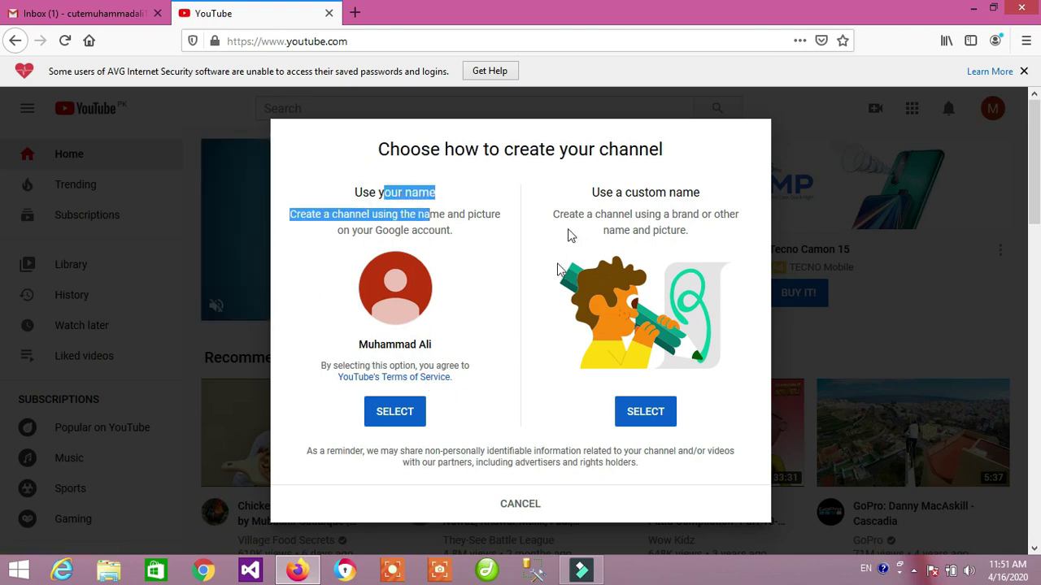
{"action": "left_click_drag", "start_coordinate": [623, 193], "coordinate": [687, 231]}
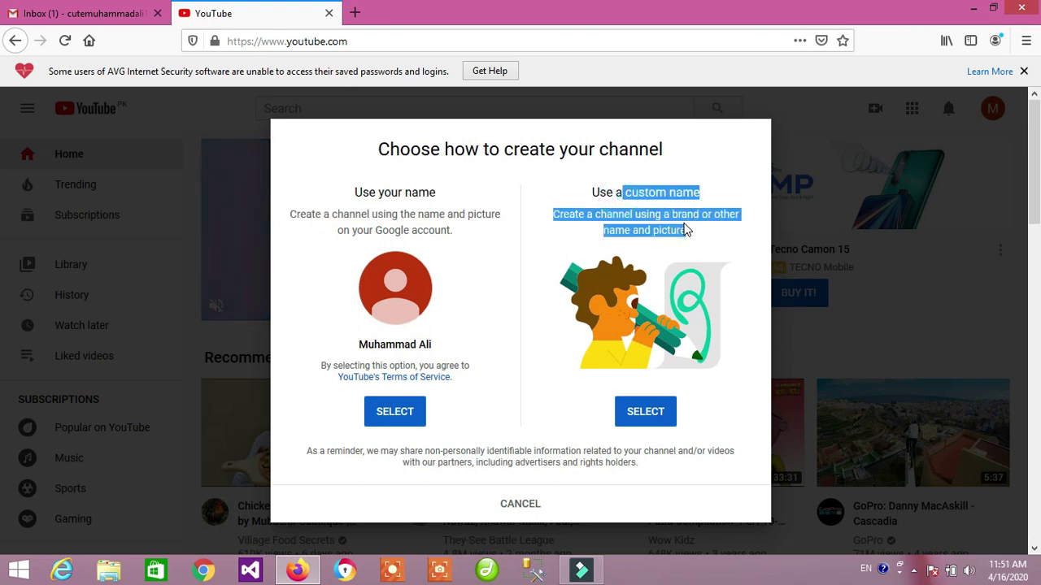
{"action": "left_click", "coordinate": [638, 415]}
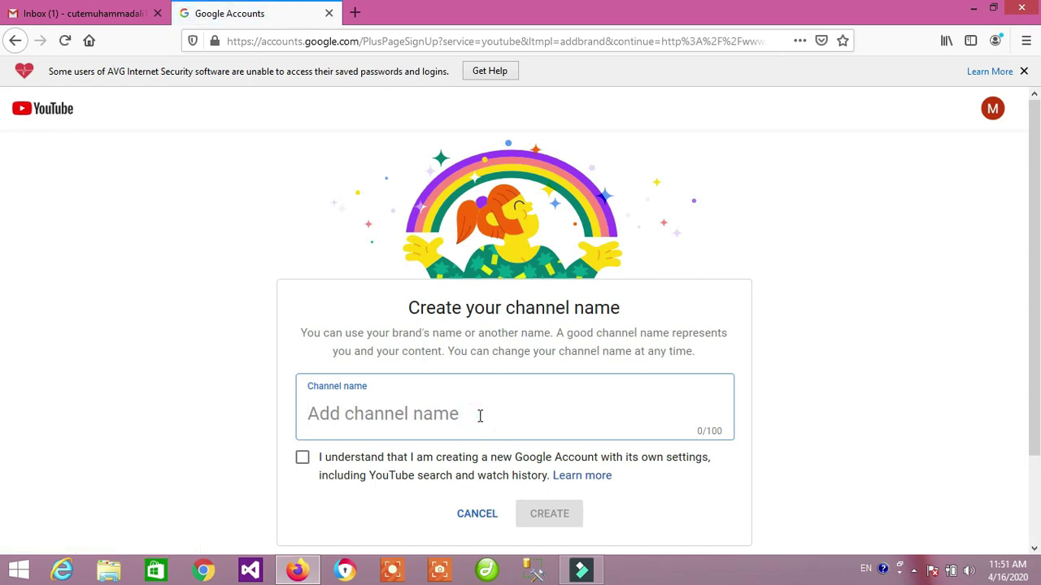
Enter the channel name 'Kids Learning', tick the acknowledgement checkbox, and create the channel.
{"action": "type", "text": "Kids"}
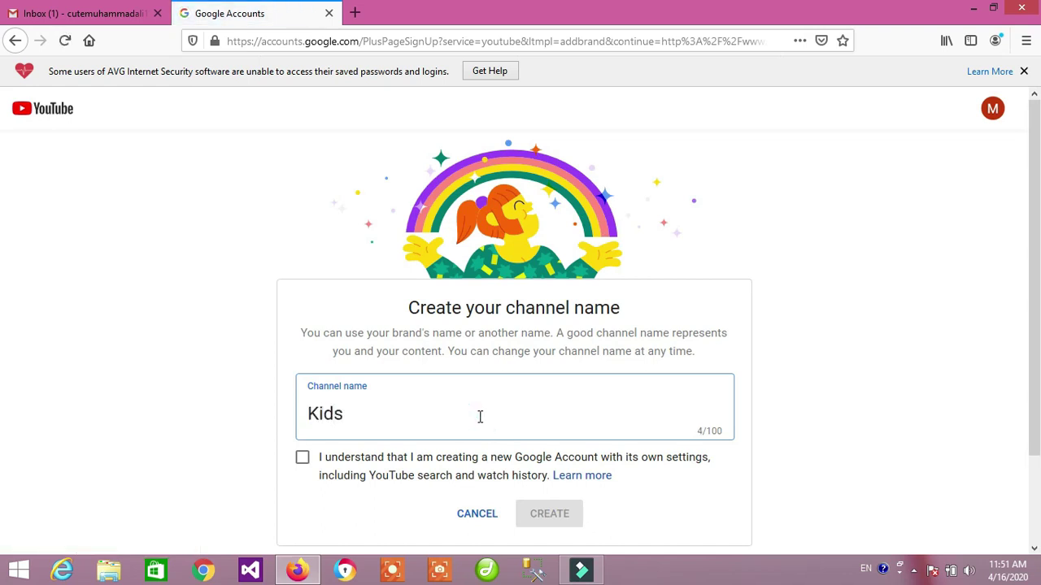
{"action": "type", "text": " Learning"}
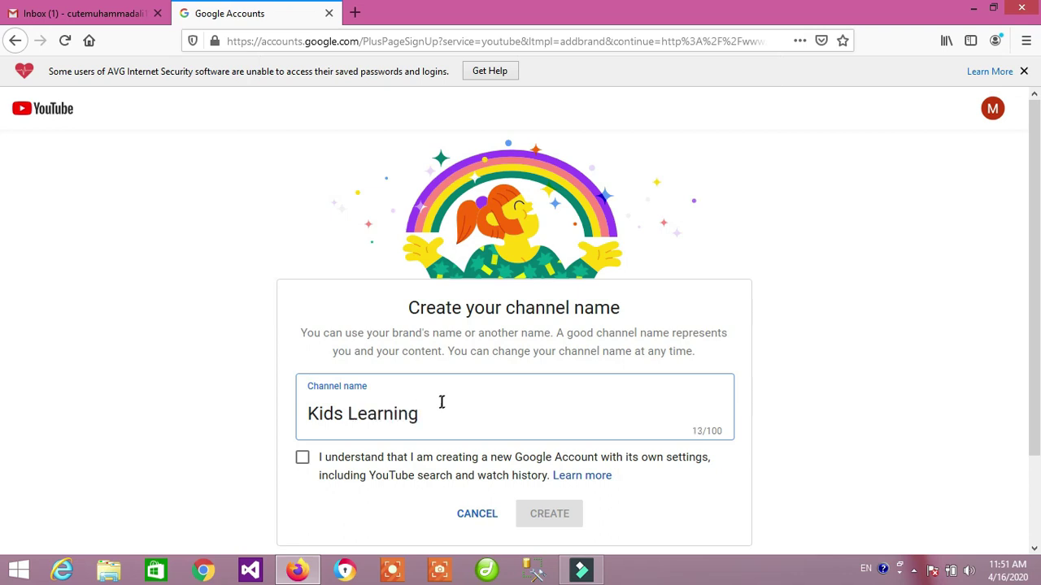
{"action": "left_click", "coordinate": [307, 459]}
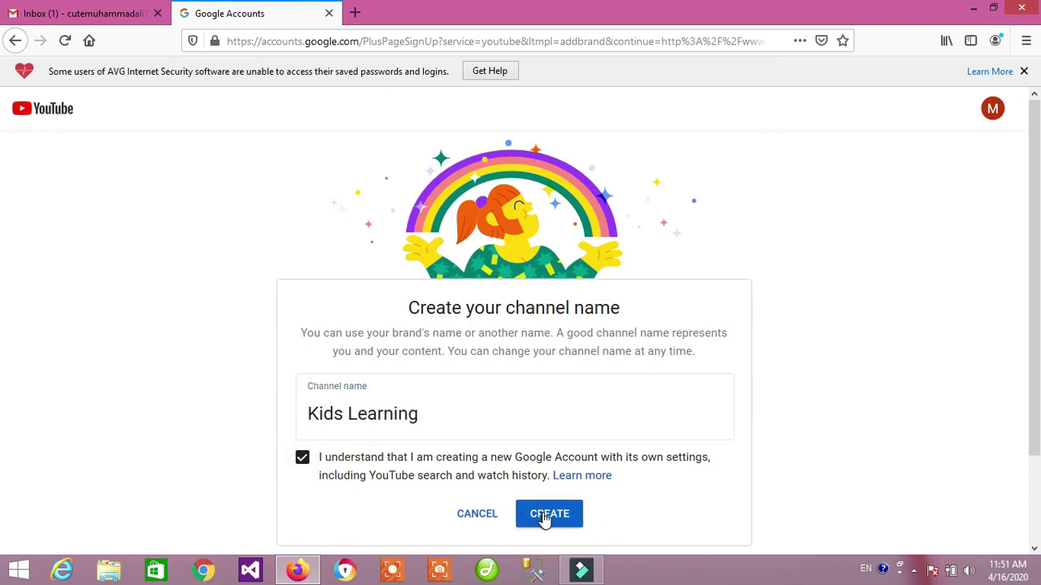
{"action": "left_click", "coordinate": [546, 518]}
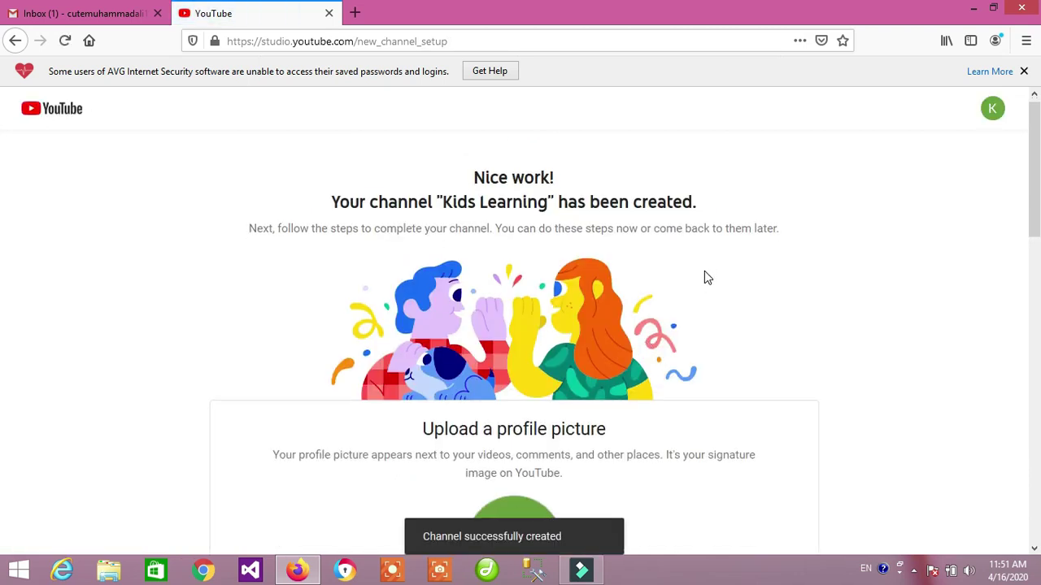
Upload the 200x200 kids learning logo PNG from the Desktop as the profile picture.
{"action": "scroll", "coordinate": [705, 275], "scroll_direction": "down", "scroll_amount": 4}
{"action": "scroll", "coordinate": [706, 279], "scroll_direction": "down", "scroll_amount": 1}
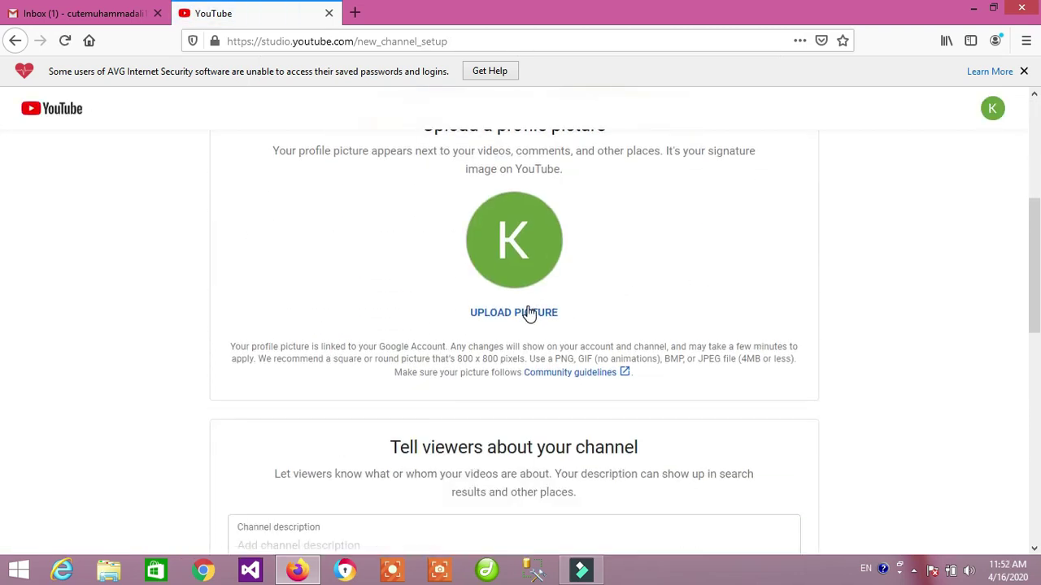
{"action": "left_click", "coordinate": [528, 313]}
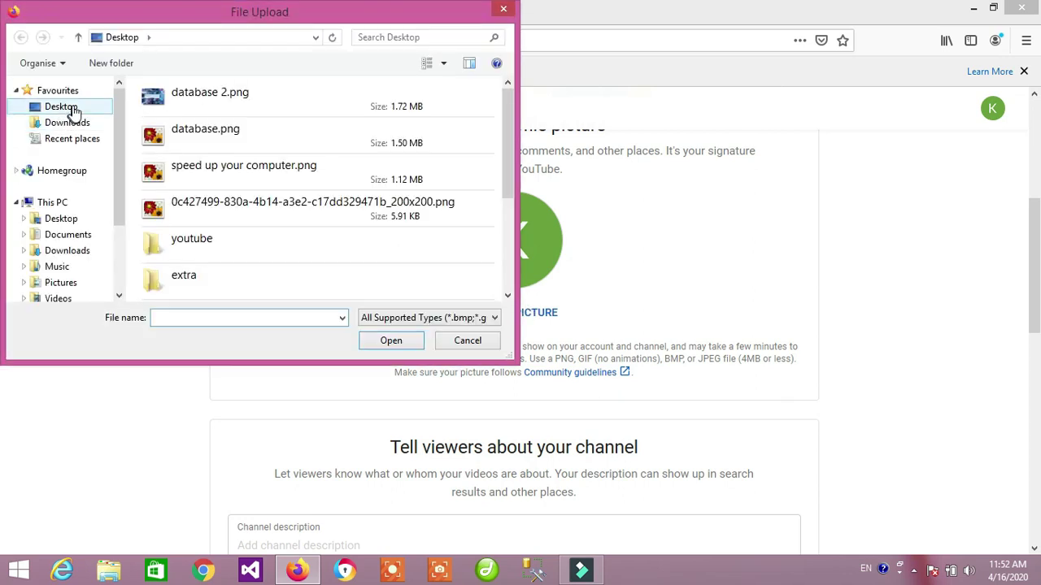
{"action": "left_click", "coordinate": [74, 112]}
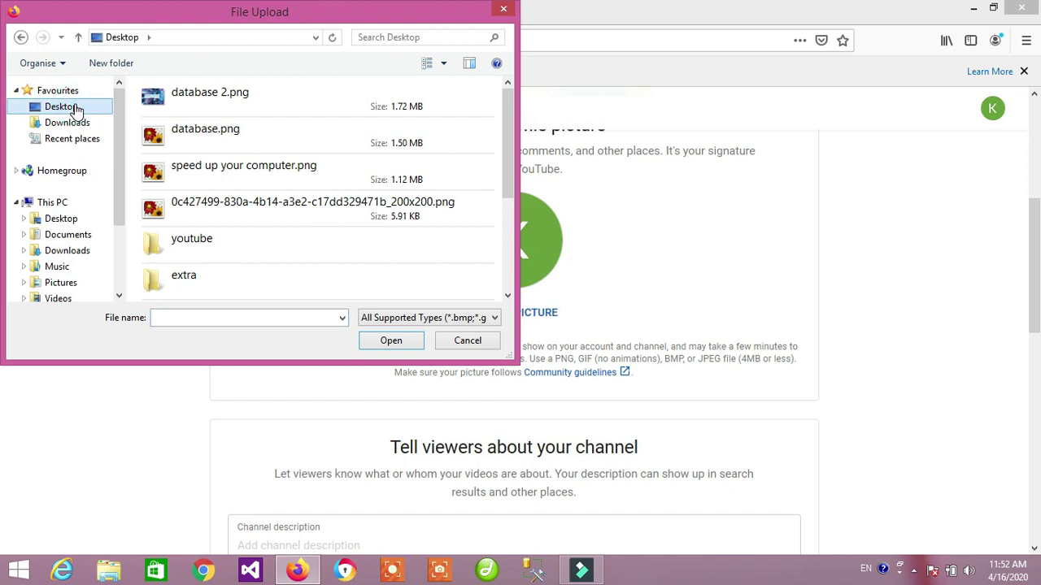
{"action": "left_click", "coordinate": [187, 221]}
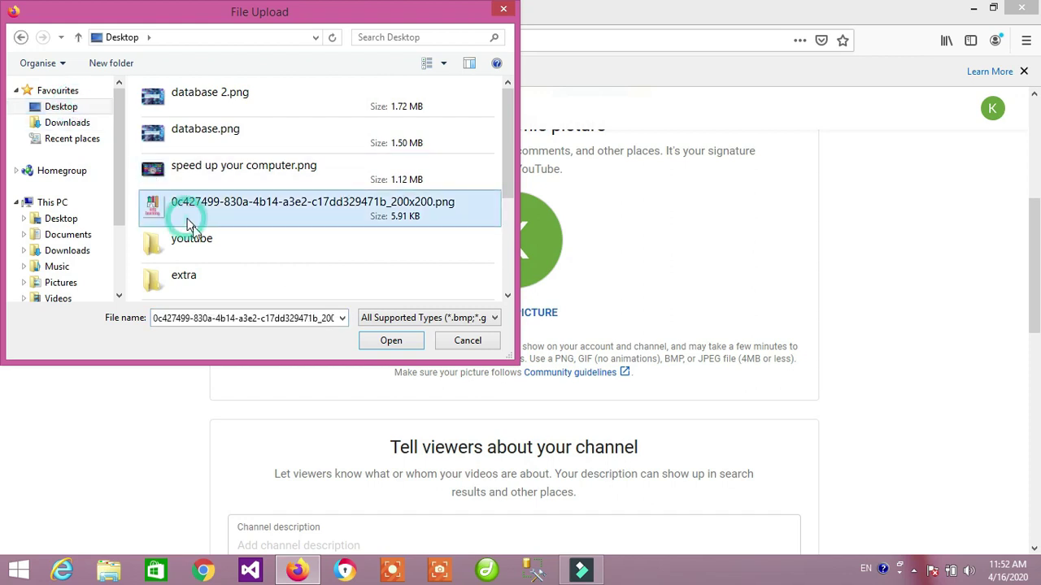
{"action": "left_click", "coordinate": [391, 341]}
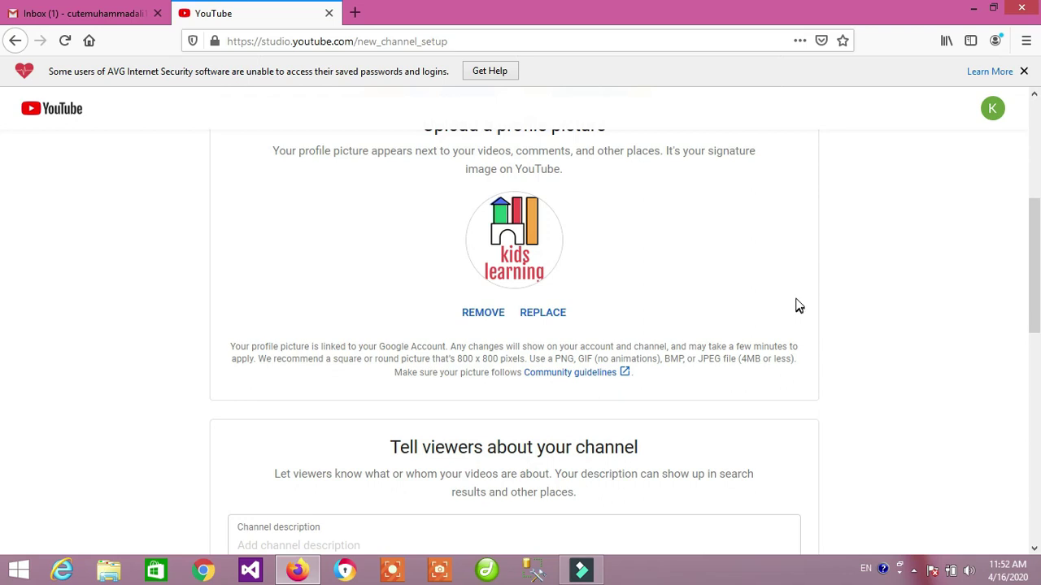
Add the description 'This channel is all about kids learning', then save and continue.
{"action": "scroll", "coordinate": [797, 303], "scroll_direction": "down", "scroll_amount": 5}
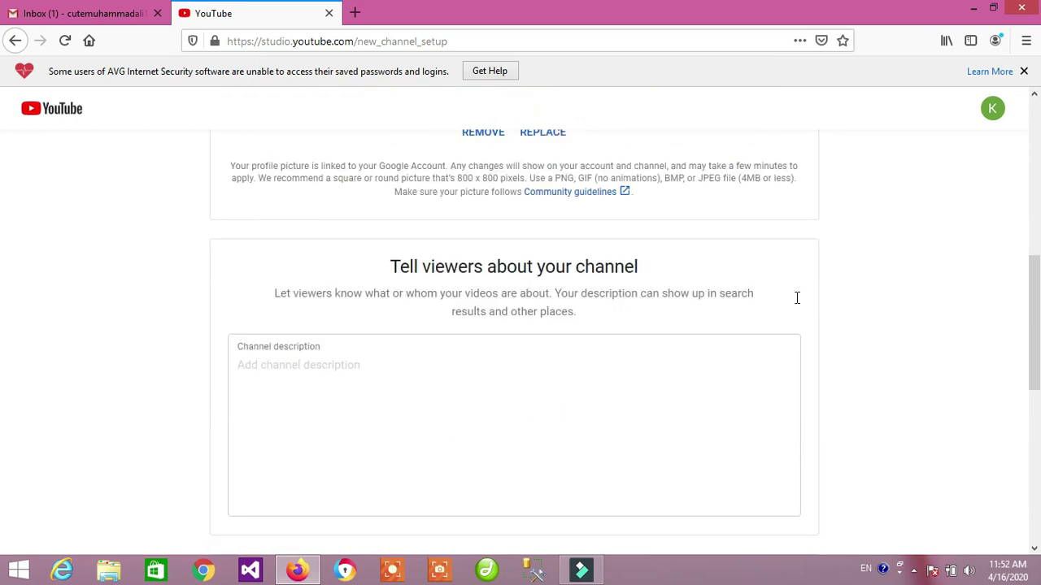
{"action": "left_click", "coordinate": [289, 205]}
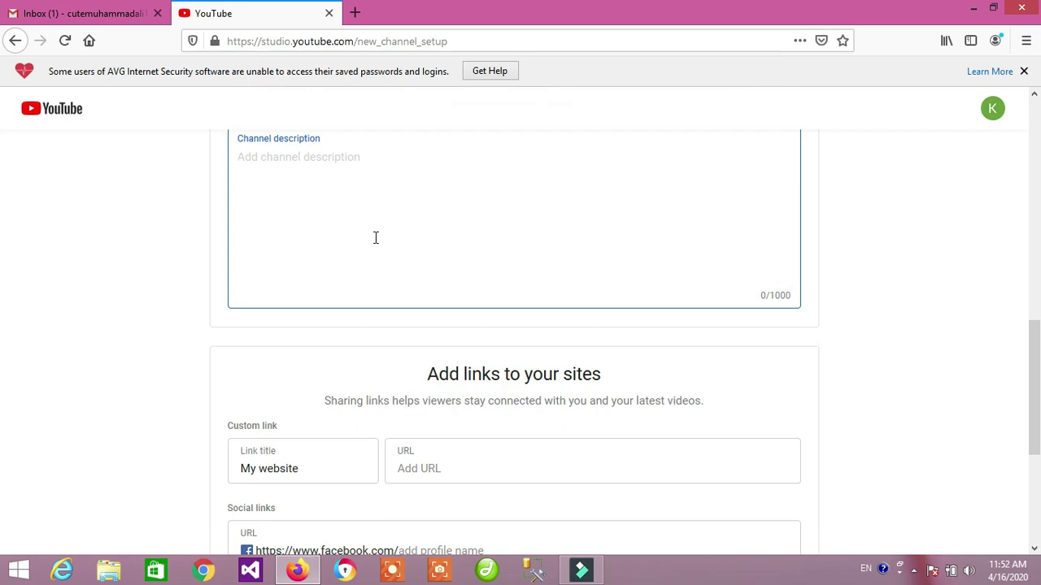
{"action": "type", "text": "This channel is all about kids learning"}
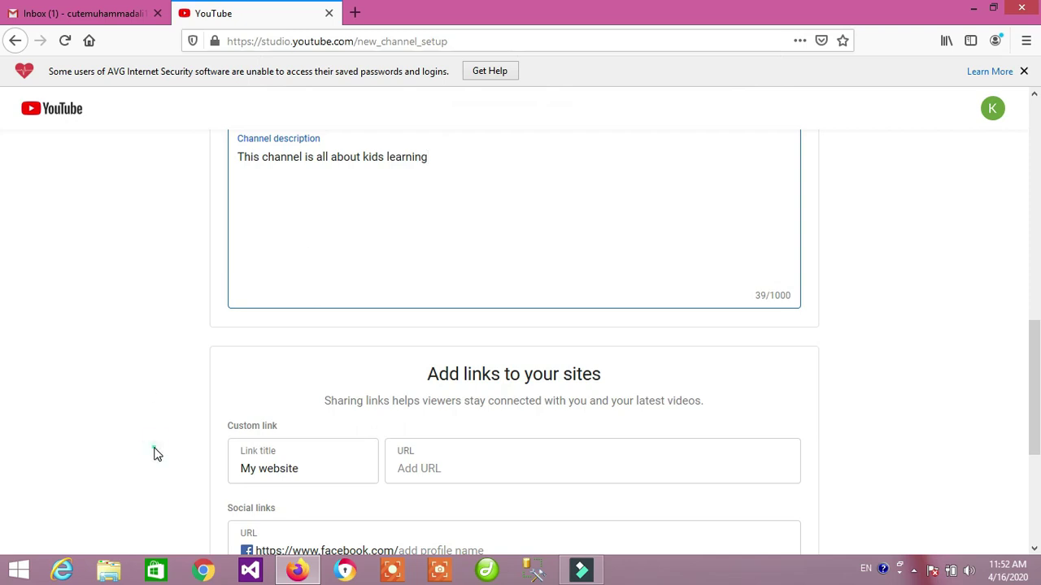
{"action": "left_click", "coordinate": [155, 452]}
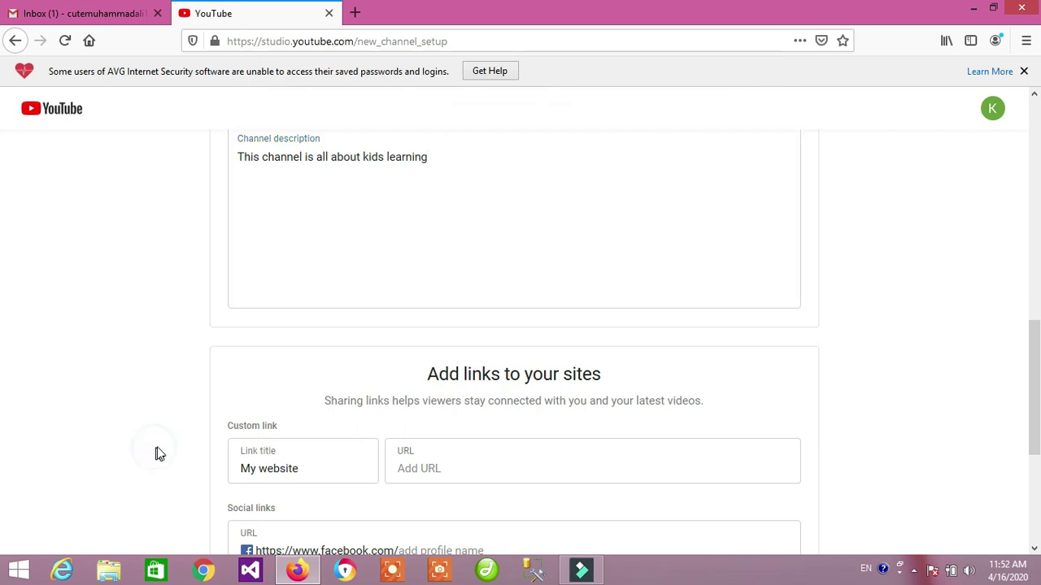
{"action": "scroll", "coordinate": [159, 452], "scroll_direction": "down", "scroll_amount": 2}
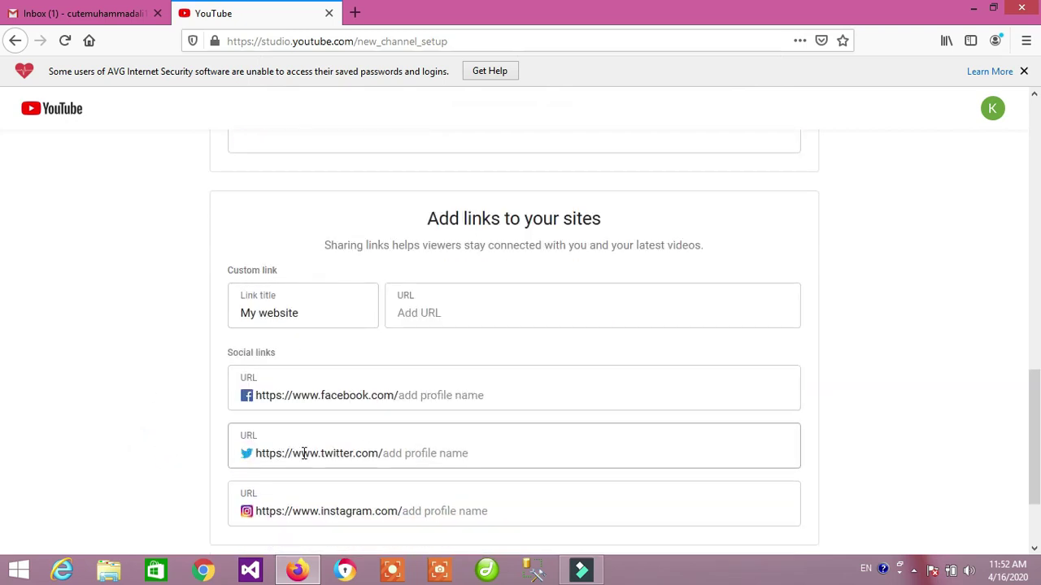
{"action": "scroll", "coordinate": [144, 453], "scroll_direction": "down", "scroll_amount": 1}
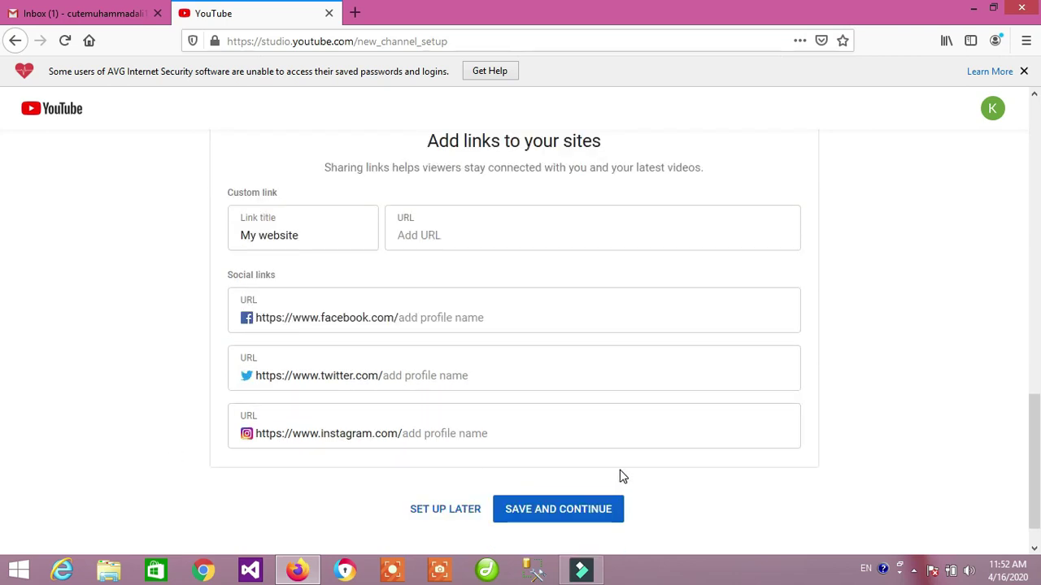
{"action": "left_click", "coordinate": [531, 511]}
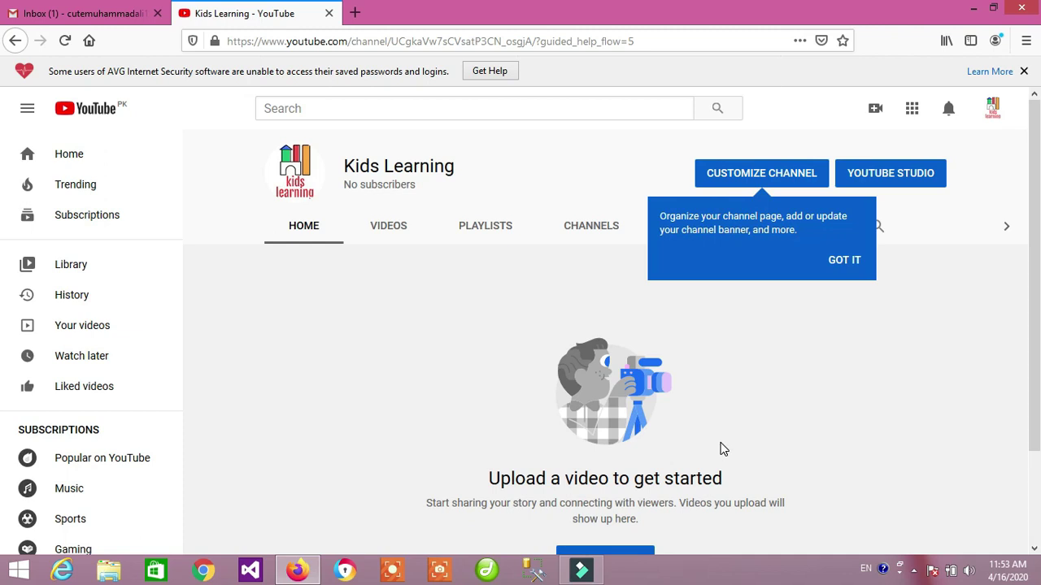
Dismiss the customization tip and open the Kids Learning channel's Customize Channel page.
{"action": "mouse_move", "coordinate": [297, 191]}
{"action": "left_click_drag", "start_coordinate": [361, 165], "coordinate": [445, 164]}
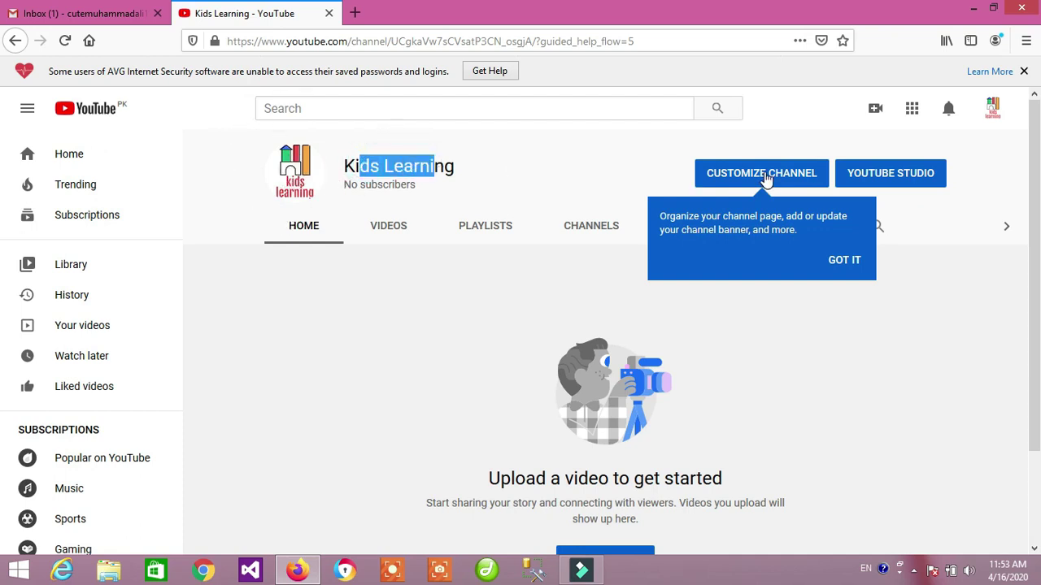
{"action": "left_click", "coordinate": [849, 262]}
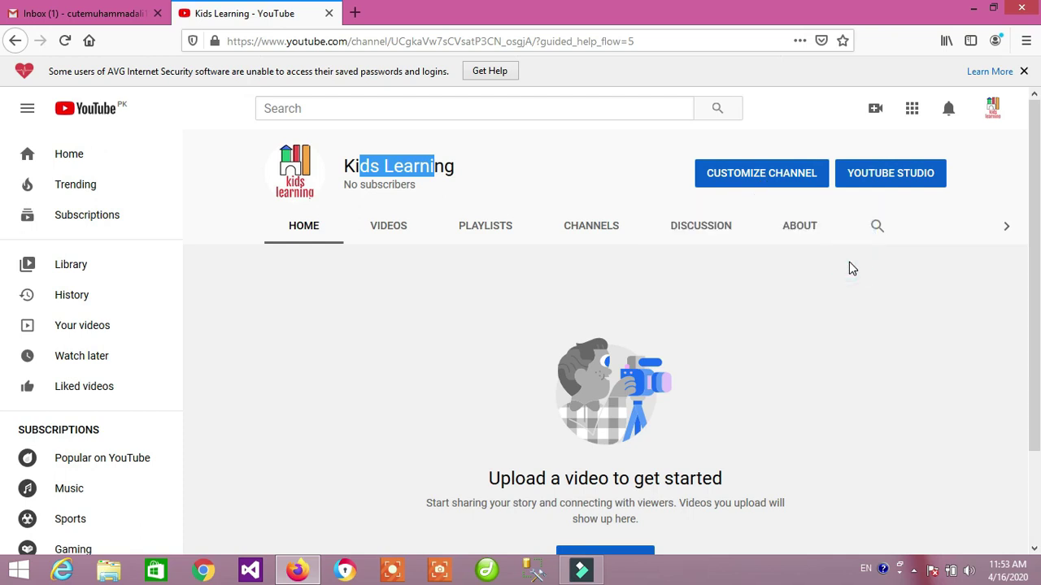
{"action": "left_click", "coordinate": [796, 171]}
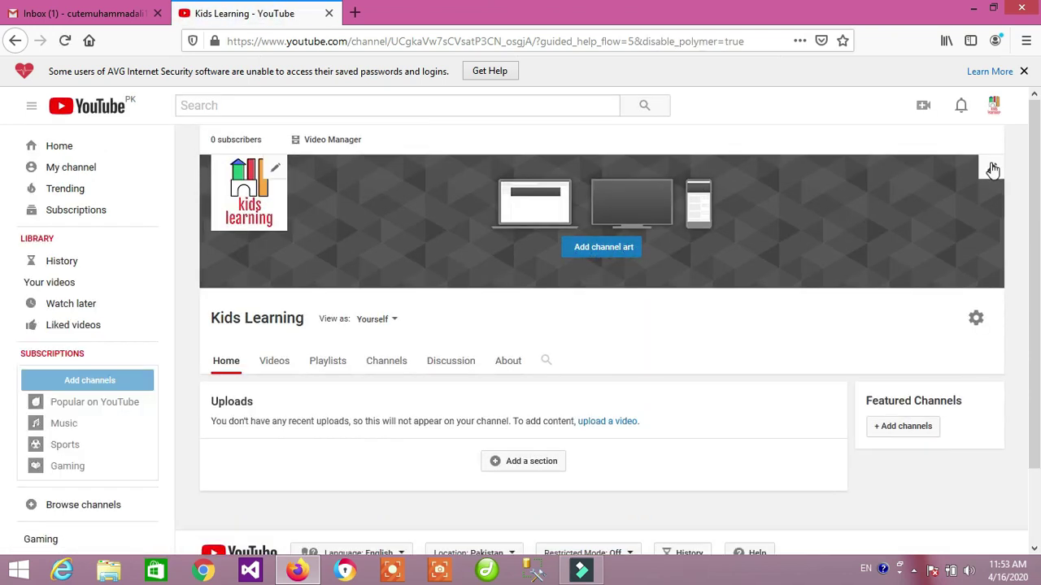
Set the flower-field gallery image as the channel art and close the AVG popup.
{"action": "left_click", "coordinate": [581, 248]}
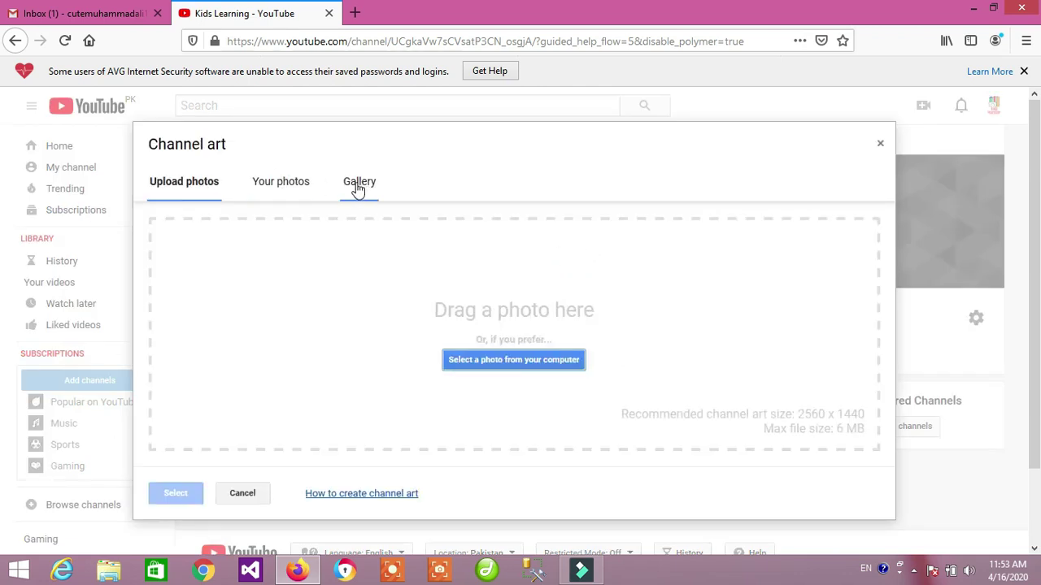
{"action": "left_click", "coordinate": [355, 186]}
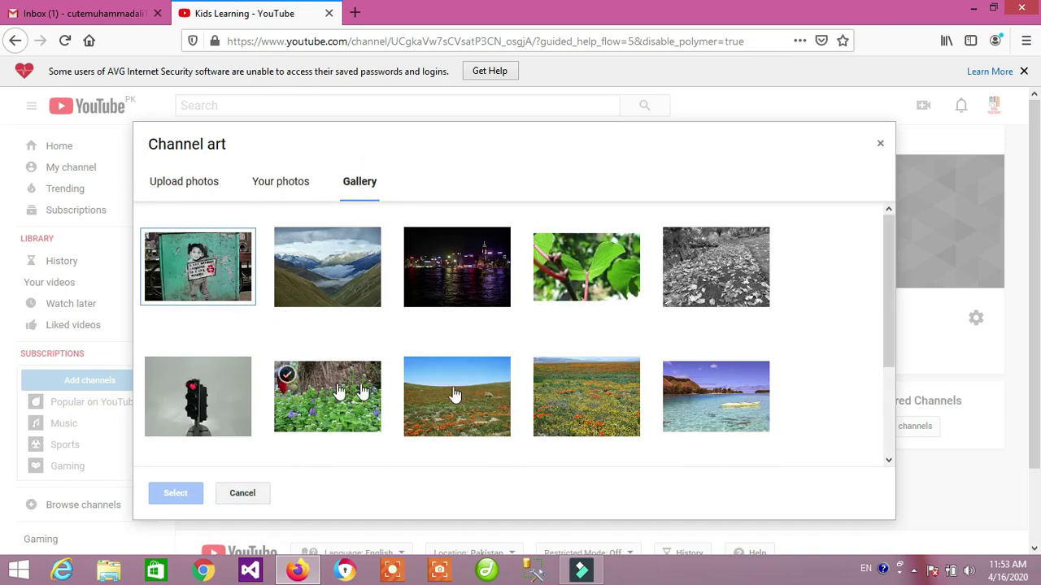
{"action": "left_click", "coordinate": [599, 385]}
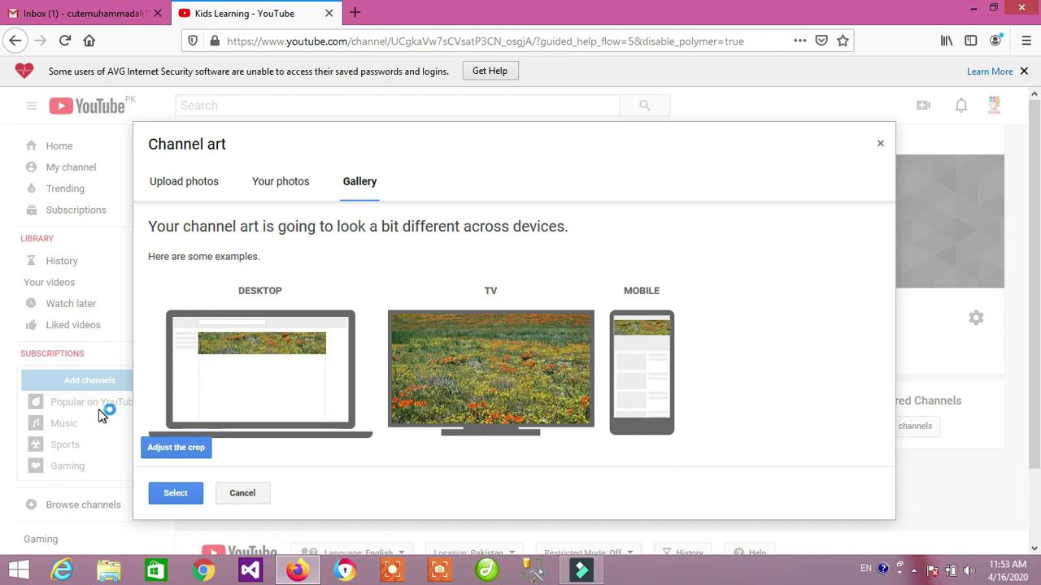
{"action": "left_click", "coordinate": [175, 496]}
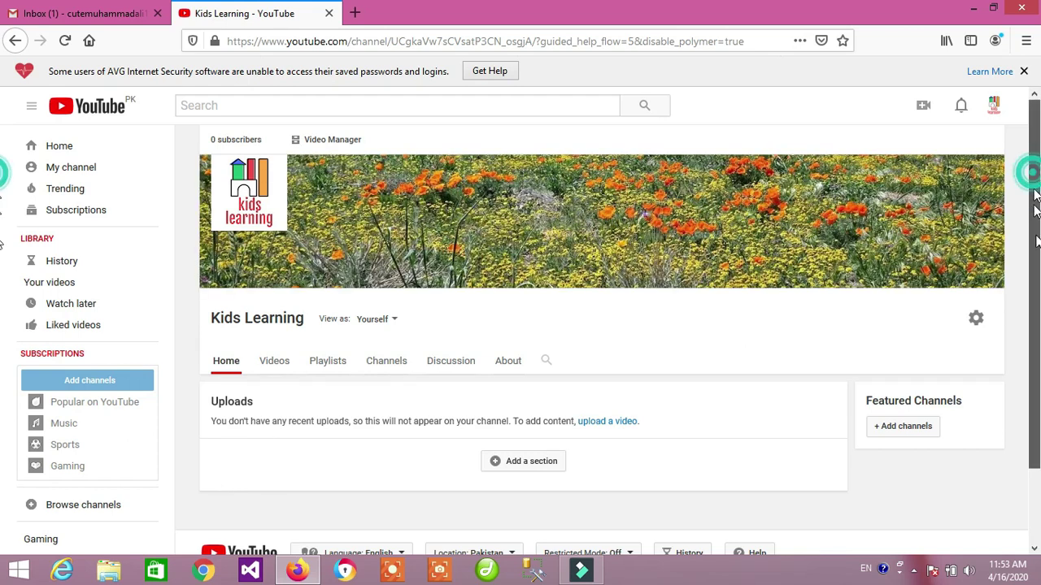
{"action": "scroll", "coordinate": [1035, 174], "scroll_direction": "down", "scroll_amount": 2}
{"action": "scroll", "coordinate": [3, 118], "scroll_direction": "up", "scroll_amount": 2}
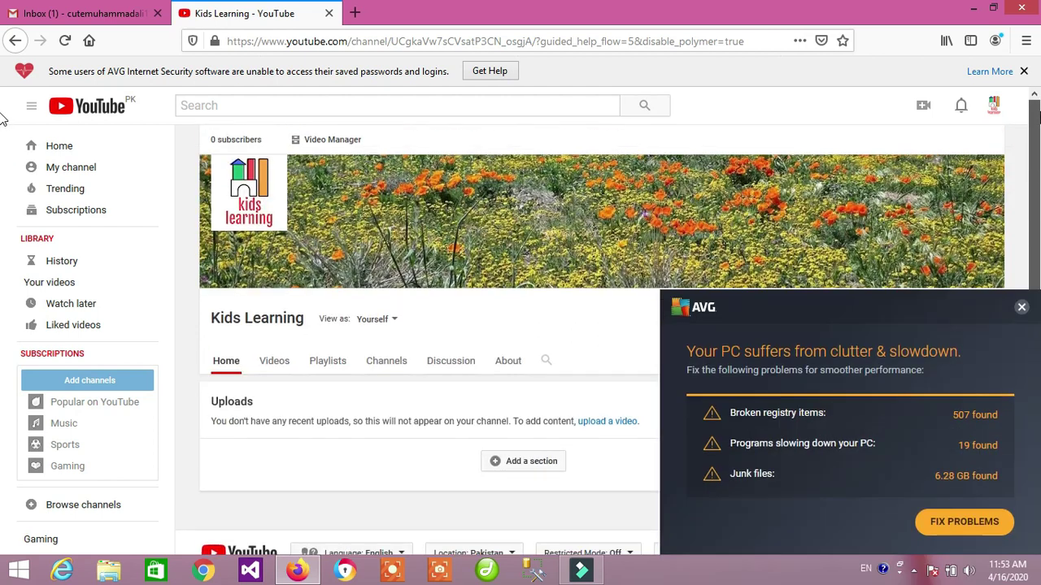
{"action": "left_click", "coordinate": [1023, 309]}
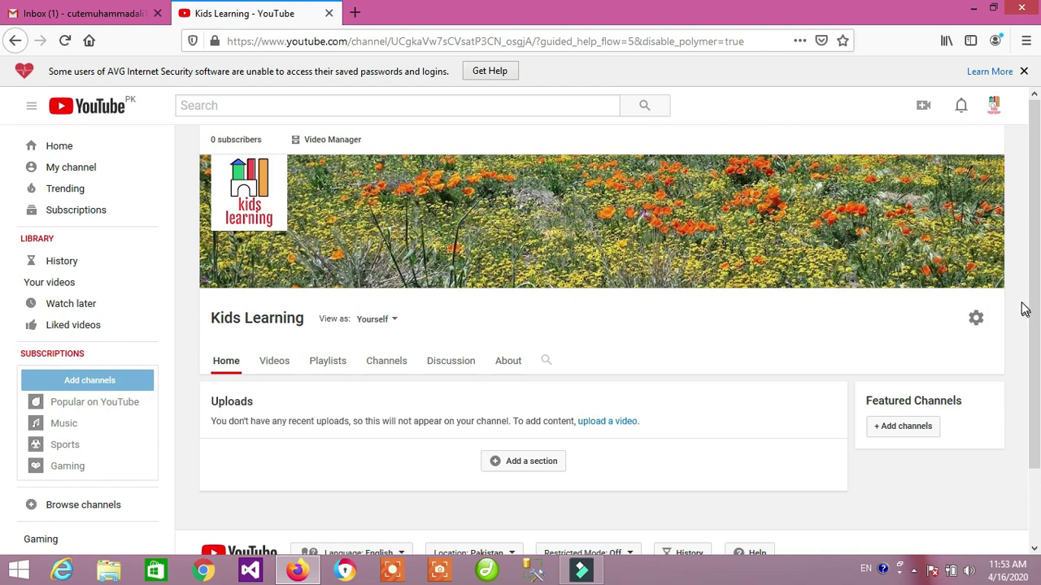
Open Creator Studio from the account menu to reach the Kids Learning dashboard.
{"action": "left_click", "coordinate": [993, 107]}
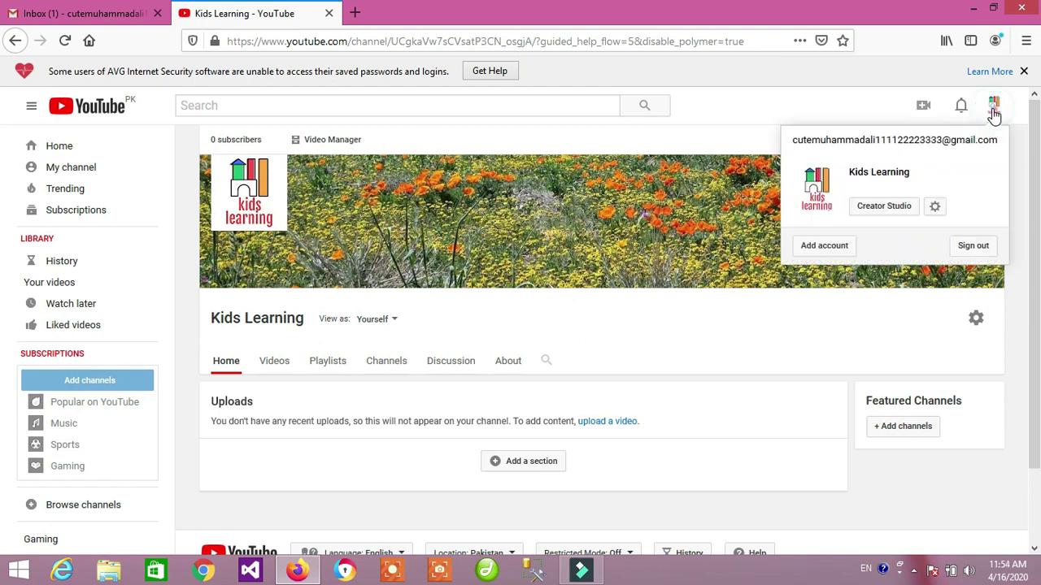
{"action": "left_click", "coordinate": [879, 208]}
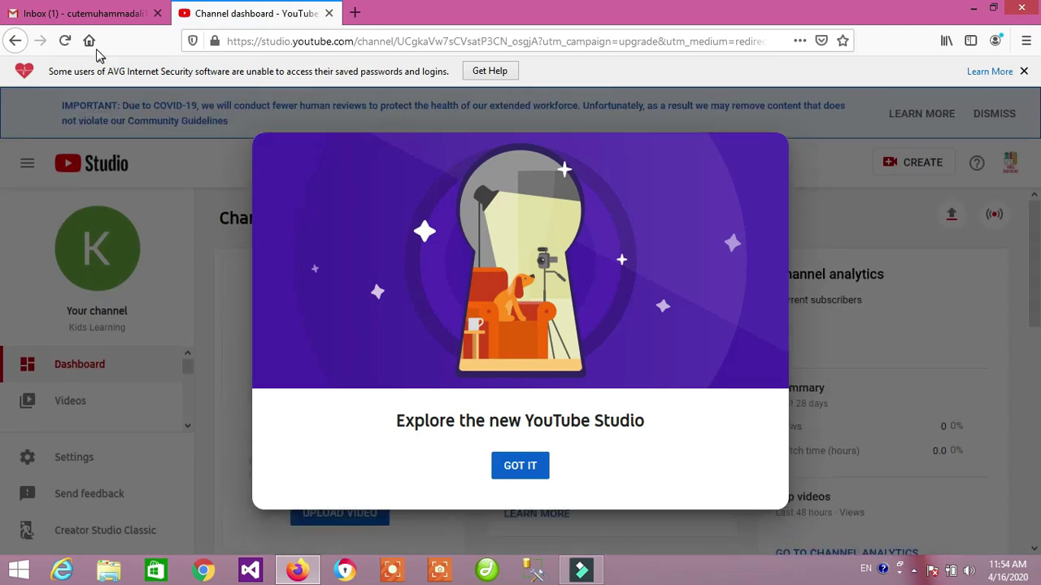
Dismiss the Studio welcome and survey, open Monetization, and check the not-eligible status.
{"action": "left_click", "coordinate": [527, 465]}
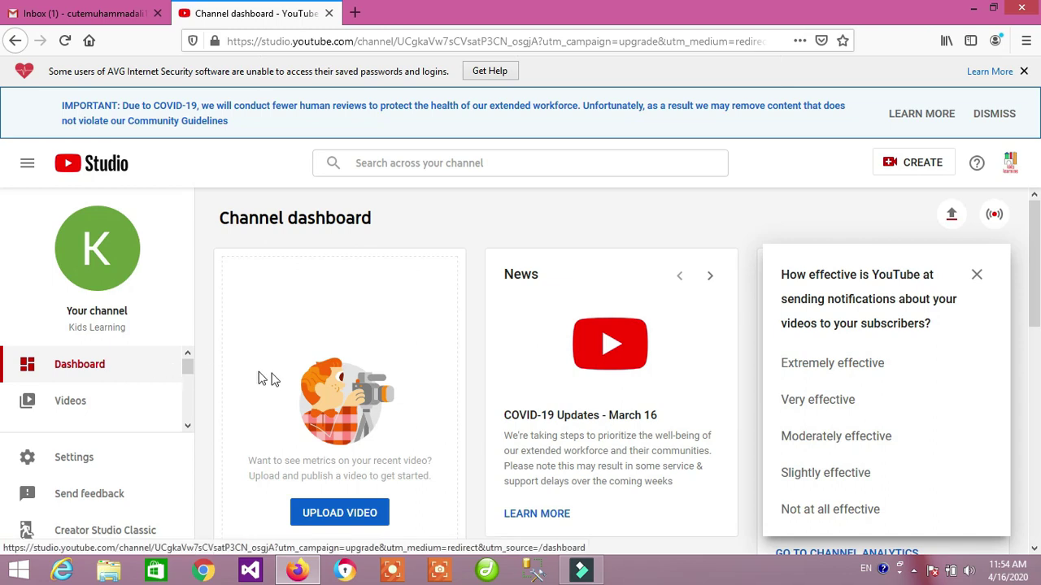
{"action": "scroll", "coordinate": [159, 406], "scroll_direction": "down", "scroll_amount": 4}
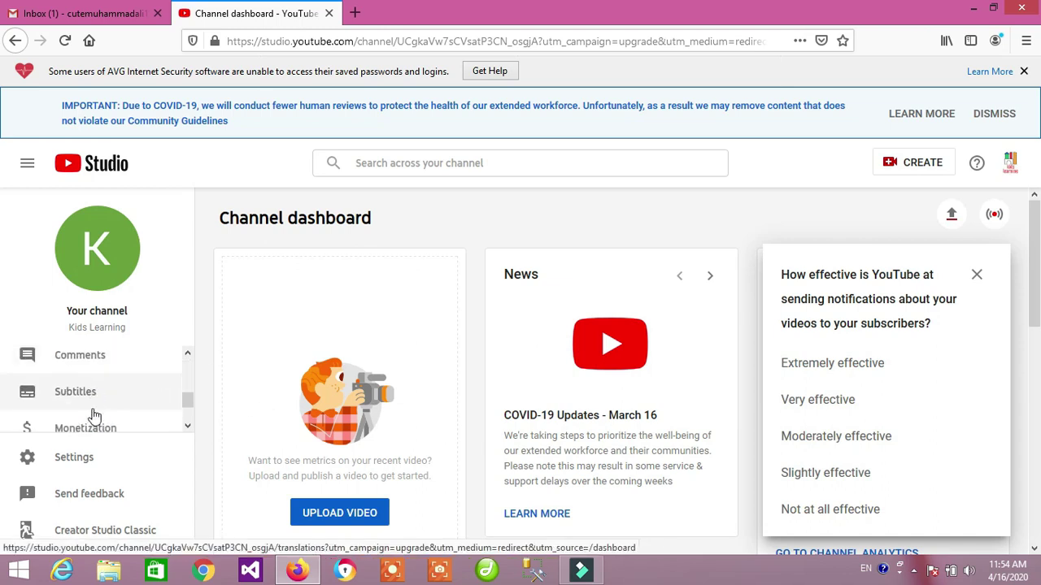
{"action": "left_click", "coordinate": [93, 428]}
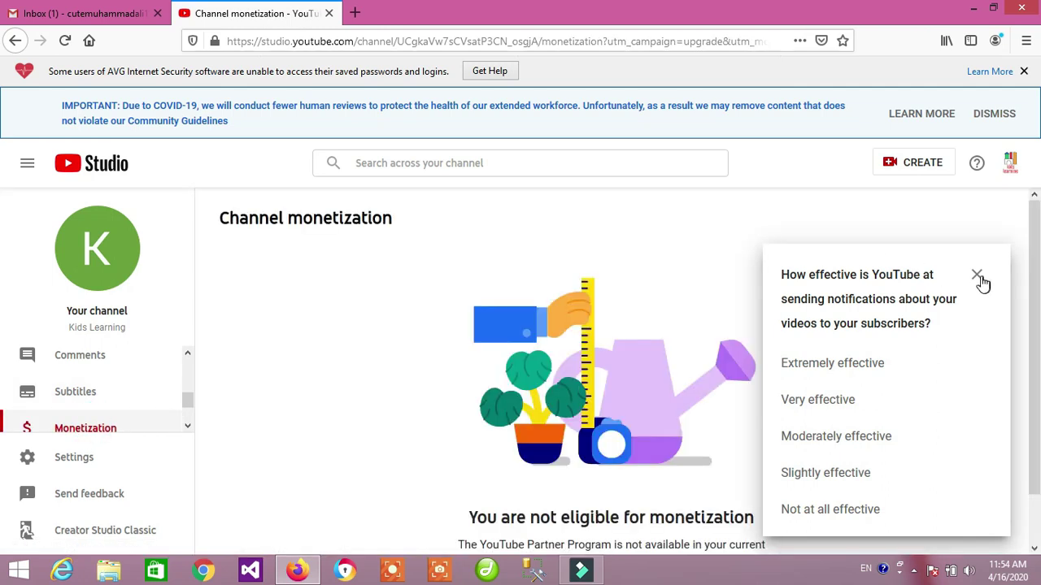
{"action": "left_click", "coordinate": [978, 276]}
{"action": "scroll", "coordinate": [879, 346], "scroll_direction": "down", "scroll_amount": 1}
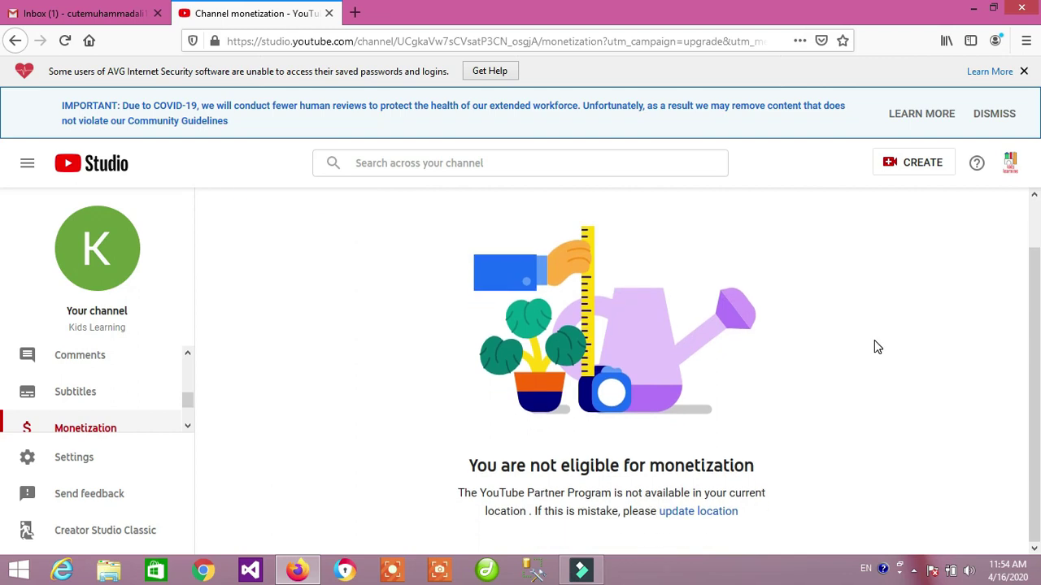
{"action": "left_click_drag", "start_coordinate": [501, 466], "coordinate": [713, 465]}
{"action": "left_click", "coordinate": [805, 470]}
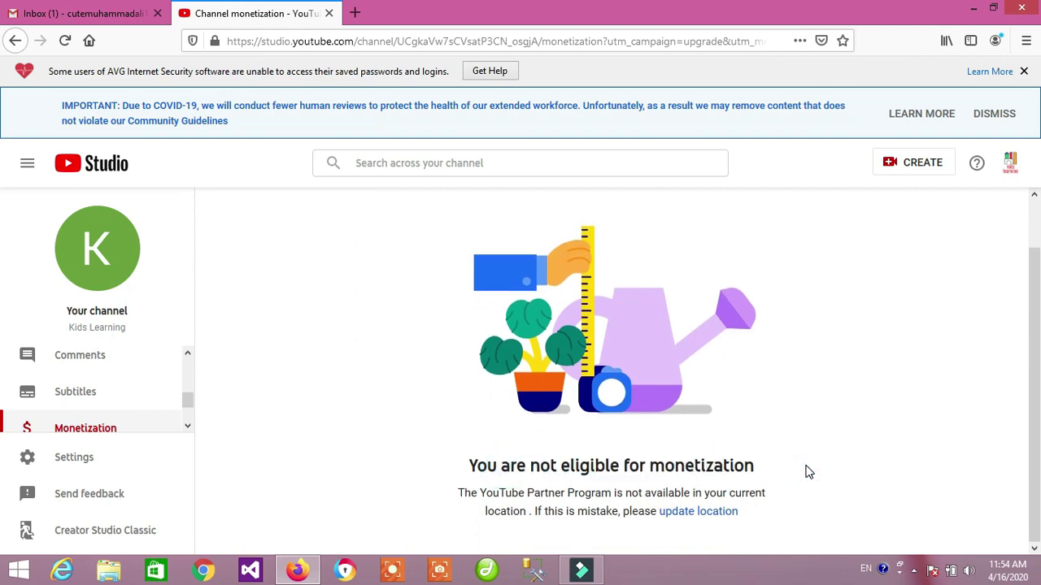